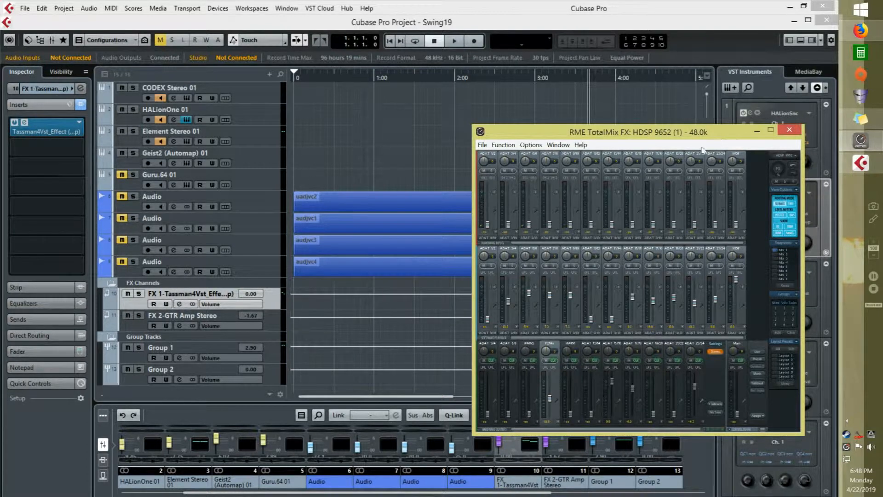
View the Tassman effect window in Cubase, then switch to RME TotalMix FX and move its mixer window higher over the project
left_click_drag(716, 136, 724, 135)
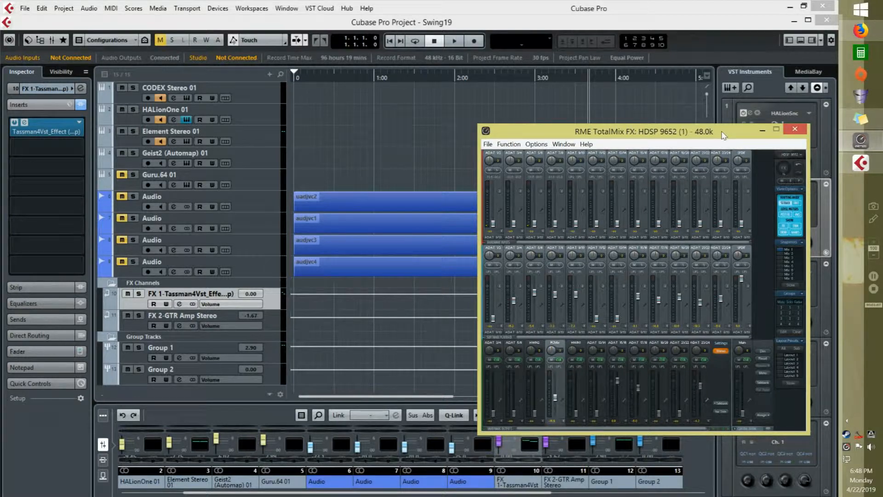
left_click(624, 7)
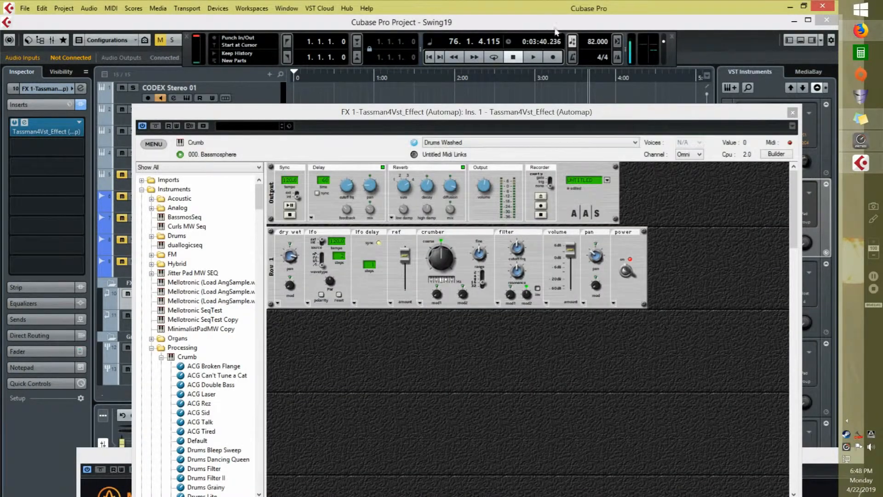
left_click_drag(581, 114, 585, 121)
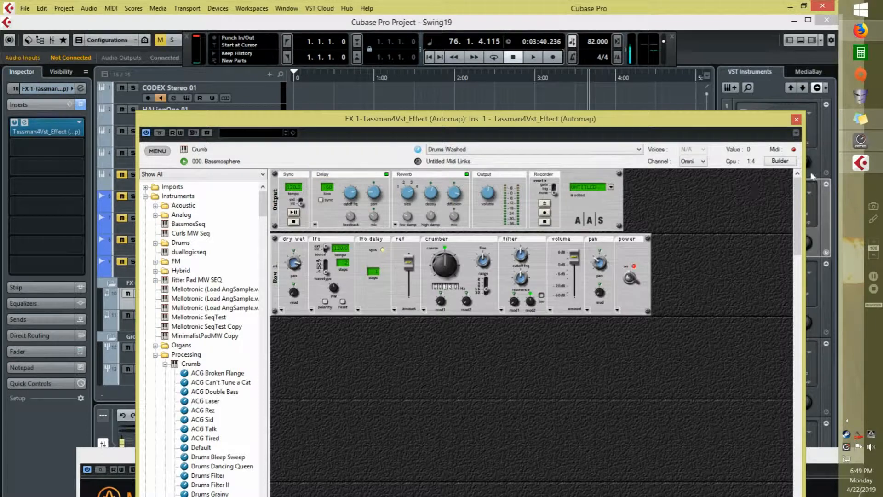
left_click(860, 139)
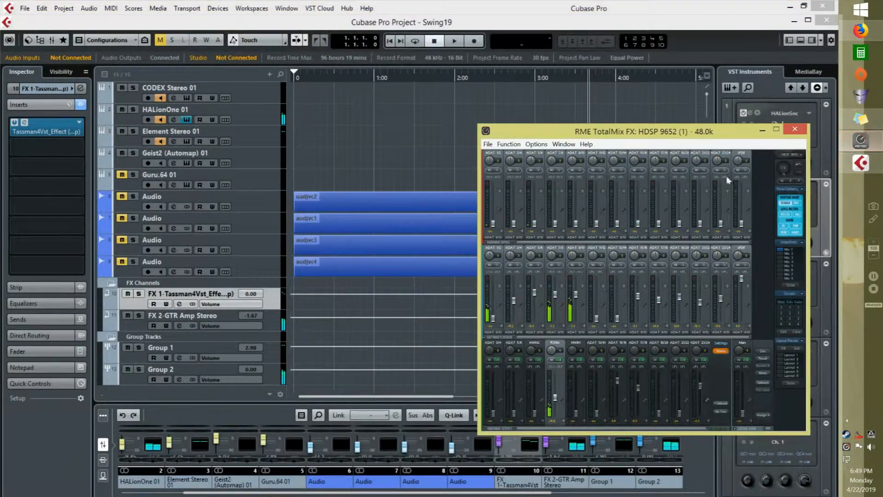
left_click_drag(635, 132, 642, 88)
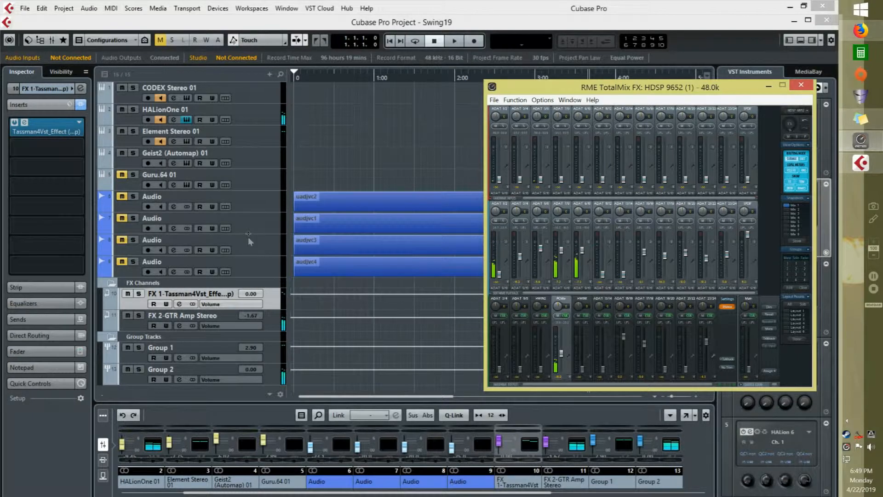
Open the HALion 6 instrument of the HALionOne 01 track and move the Tassman effect window off the track list
left_click(235, 110)
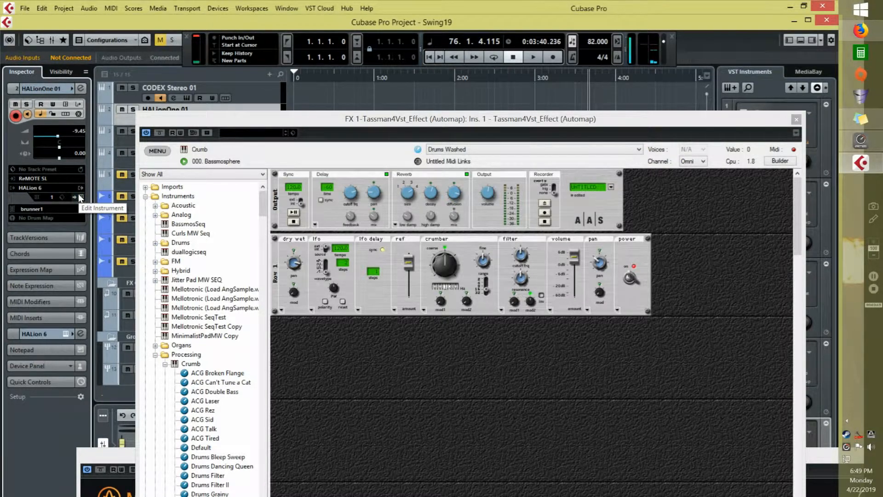
left_click(79, 196)
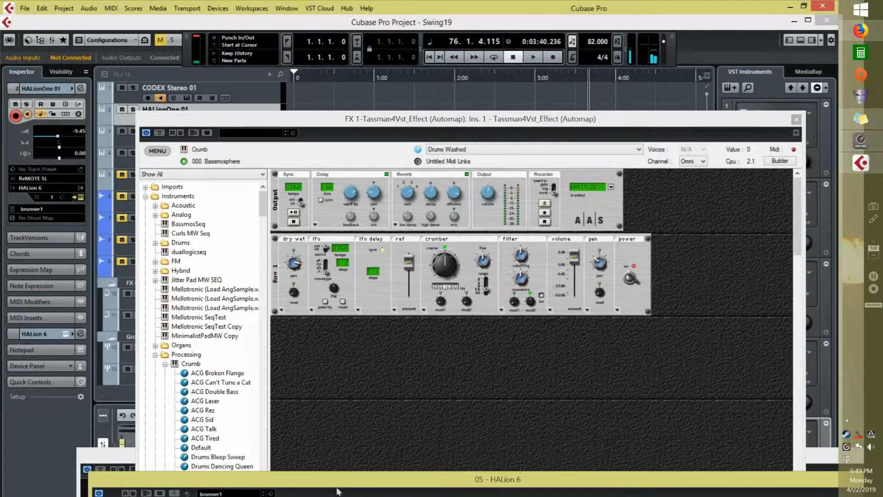
left_click_drag(337, 481, 365, 432)
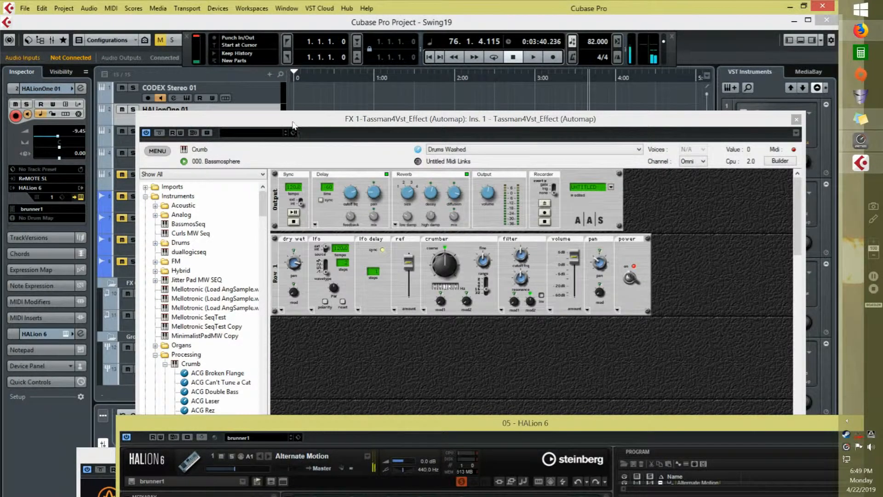
left_click_drag(292, 124, 567, 253)
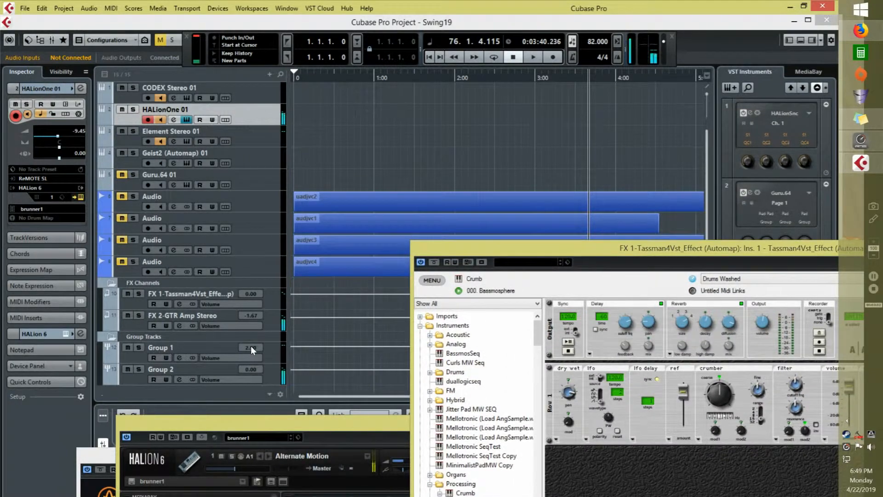
Show the Mini-Filter on FX 2-GTR Amp Stereo, step to the neighbouring preset and back to Moving Bit Redux, and move its window down
left_click(139, 325)
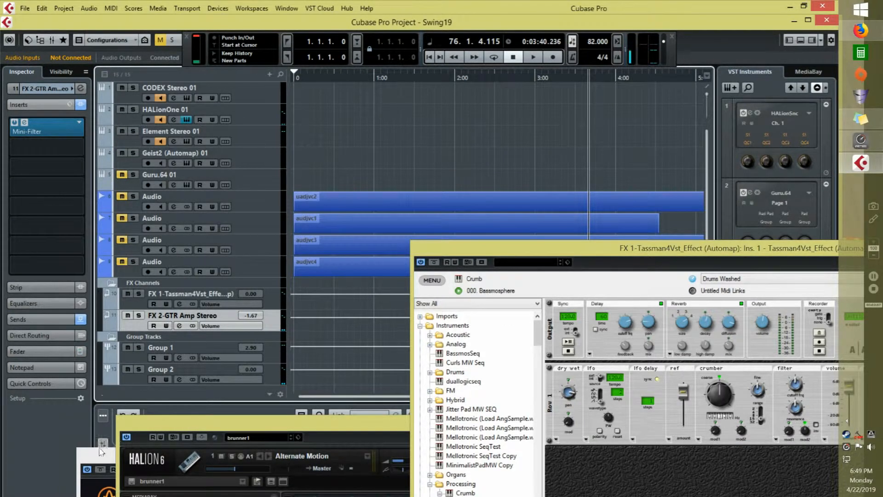
left_click_drag(101, 453, 158, 65)
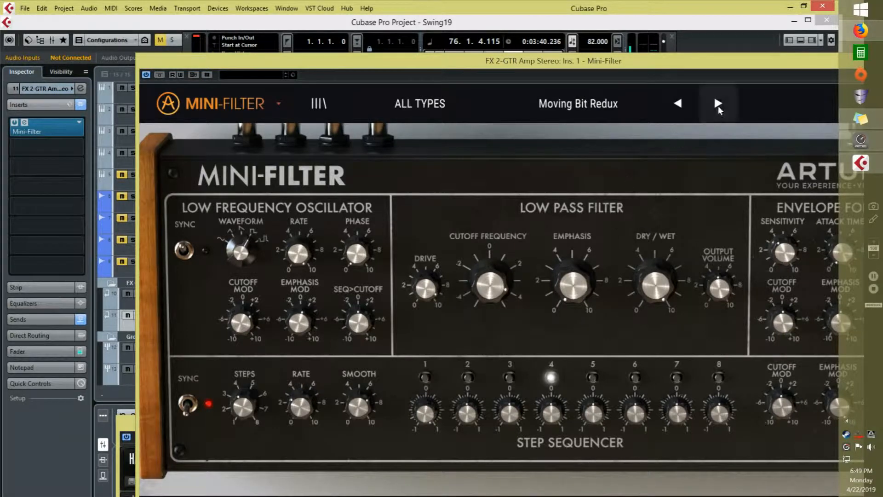
left_click(719, 108)
left_click(677, 105)
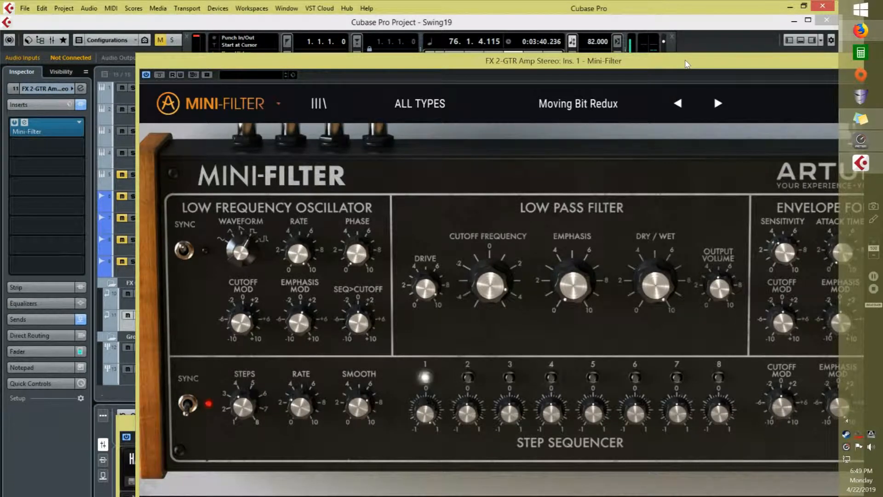
left_click_drag(687, 63, 664, 333)
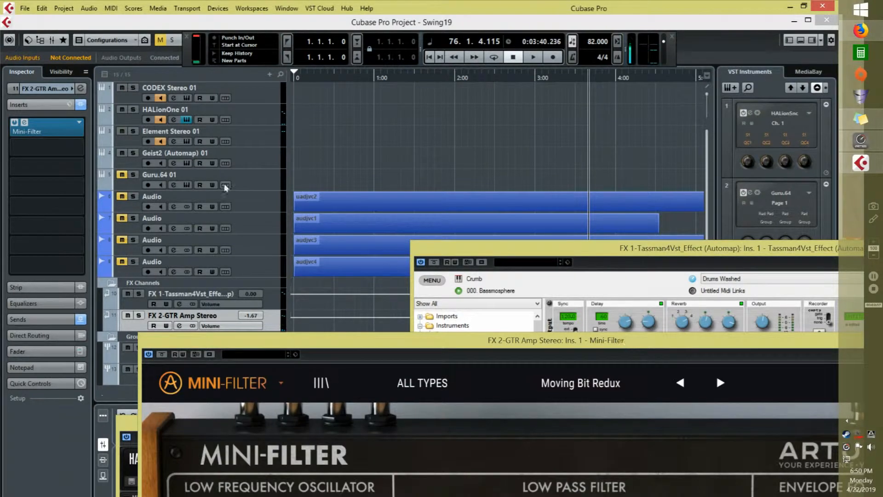
Examine the device port assignments of the output buses in VST Connections, moving the Tassman window clear of the list
left_click(128, 60)
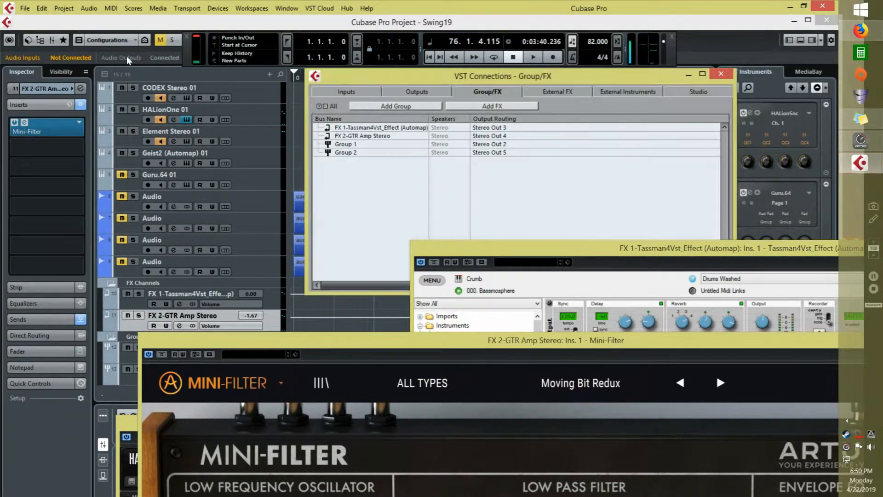
left_click_drag(382, 84, 406, 83)
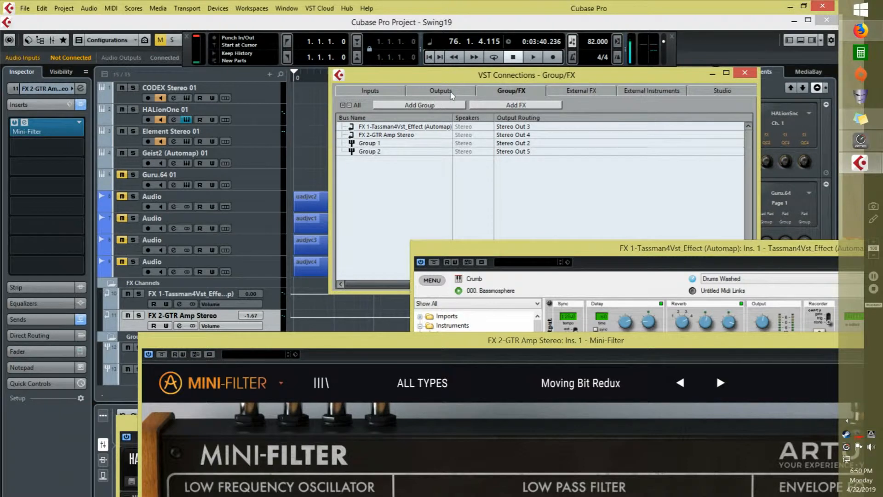
left_click(465, 92)
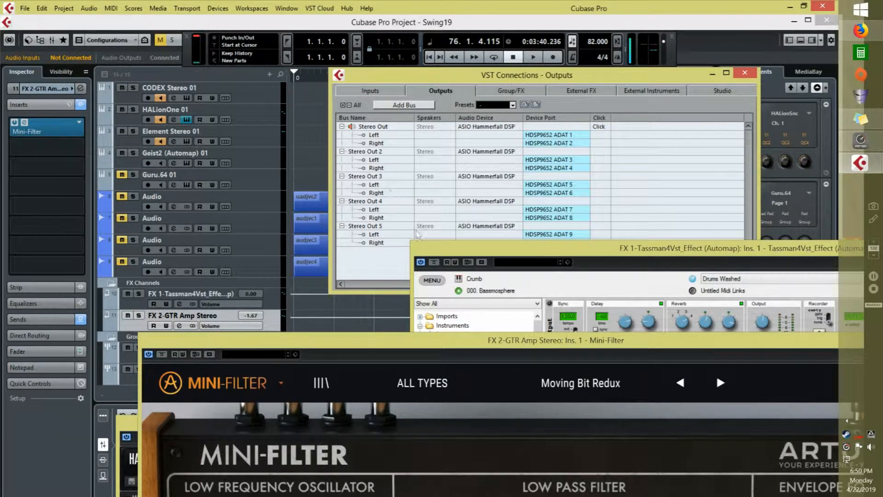
left_click_drag(436, 247, 455, 289)
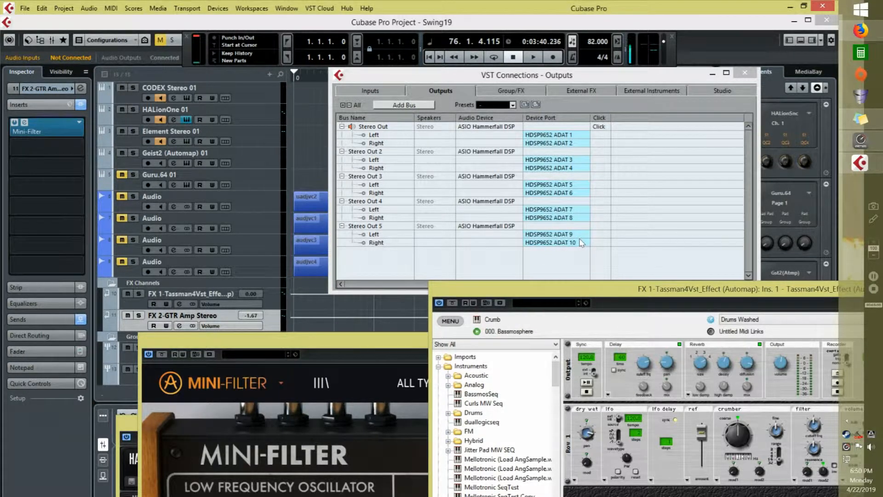
Review the Group/FX bus routings and the effect categories offered for a new FX channel track, without adding one
left_click(523, 92)
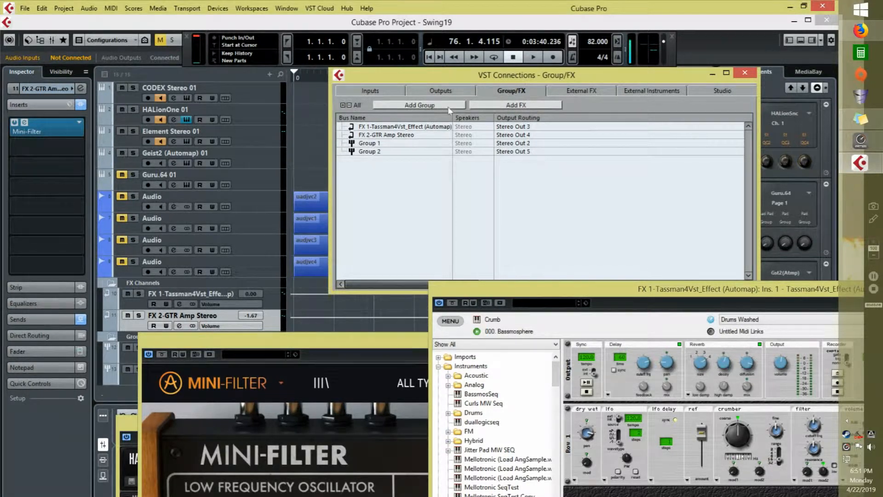
left_click(517, 104)
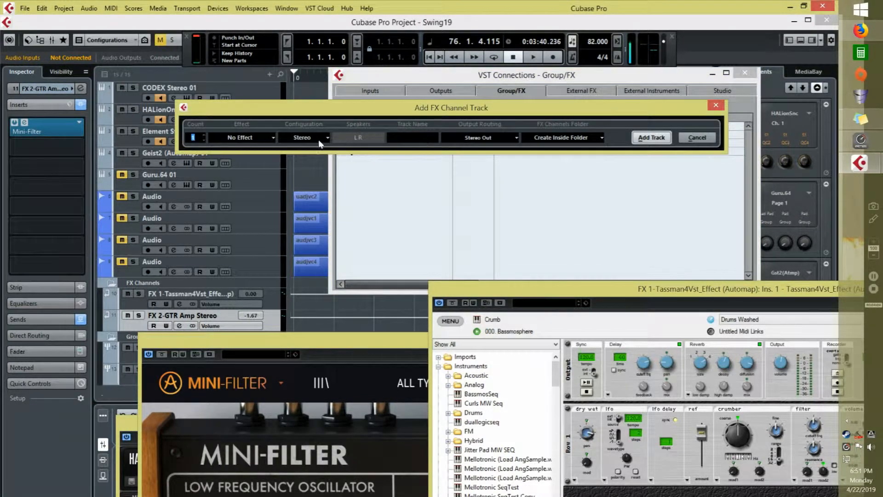
left_click(270, 140)
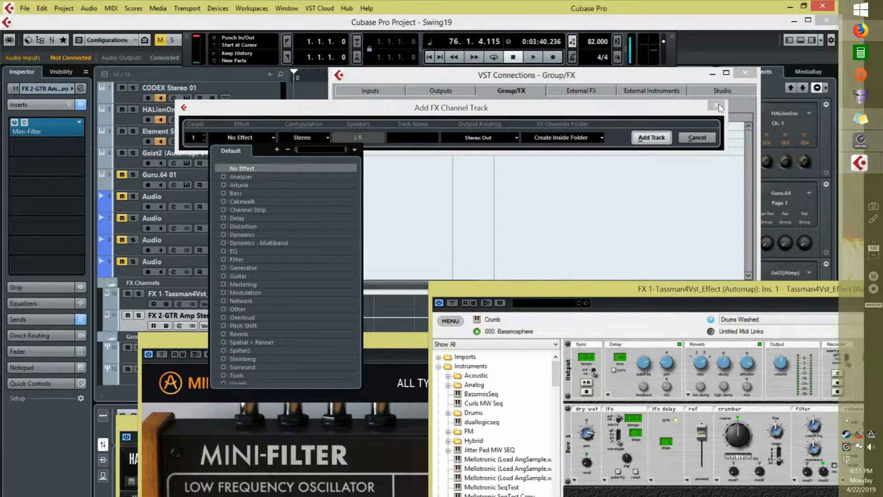
left_click(443, 115)
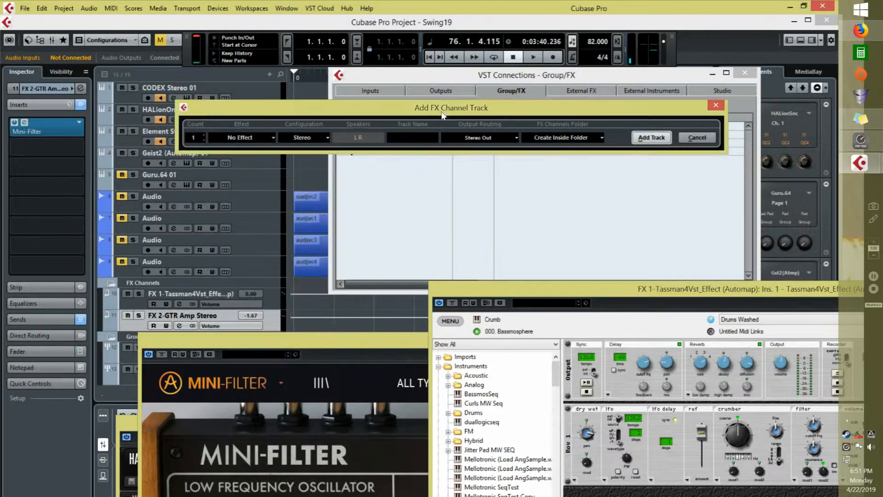
left_click(717, 107)
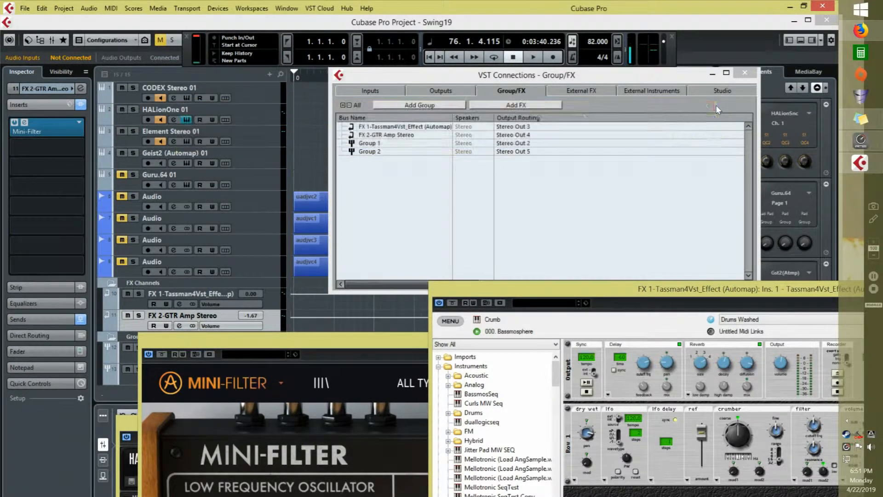
Select the Group 1 bus and move the VST Connections window clear of the track list
left_click(424, 144)
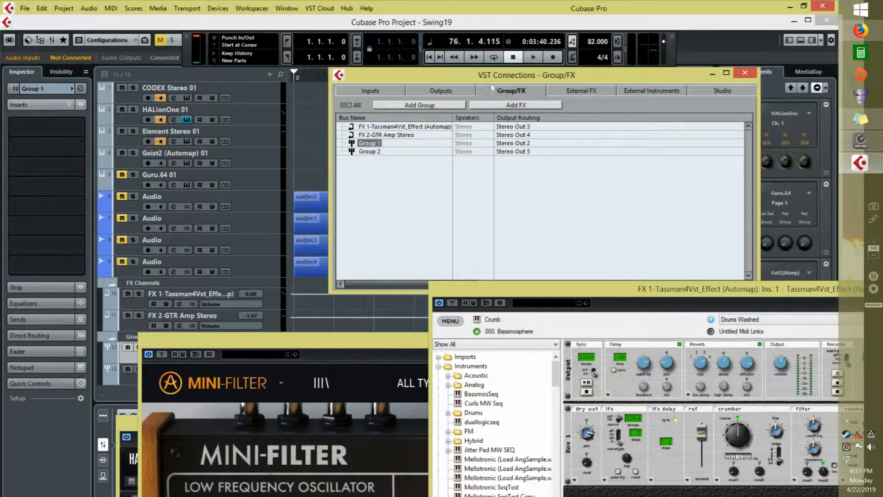
left_click_drag(468, 78, 547, 135)
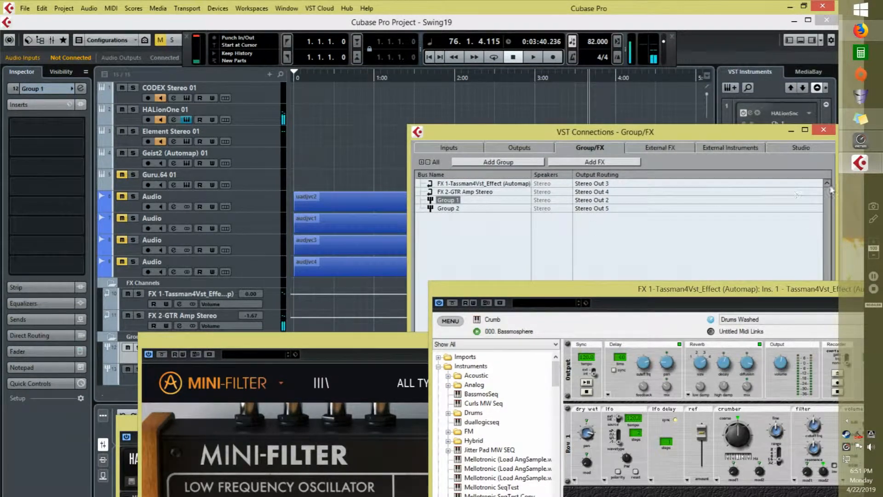
In RME TotalMix FX, rebalance the ADAT 1/2 and ADAT 7/8 playback faders, ending with ADAT 1/2 high and ADAT 7/8 somewhat lower
left_click(873, 148)
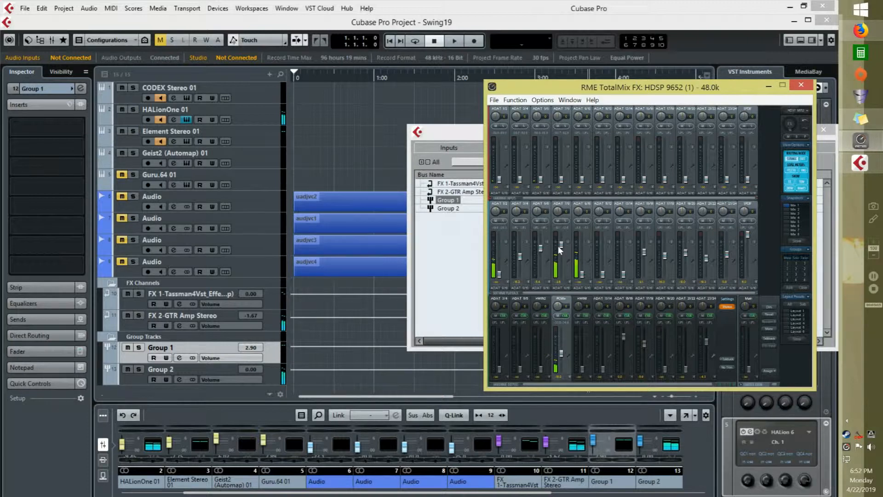
left_click_drag(560, 245, 558, 278)
left_click_drag(498, 276, 500, 258)
mouse_move(506, 248)
left_mouse_down()
mouse_move(509, 237)
mouse_move(509, 252)
left_mouse_up()
left_click_drag(563, 270, 564, 250)
left_click_drag(502, 262, 501, 272)
mouse_move(502, 271)
left_mouse_down()
mouse_move(504, 281)
mouse_move(499, 265)
left_mouse_up()
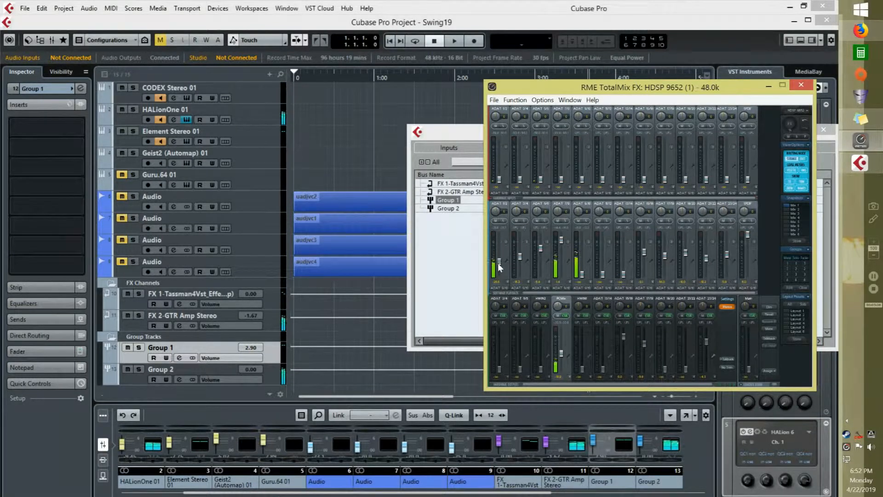
left_click_drag(563, 243, 560, 271)
left_click_drag(501, 262, 500, 236)
left_click_drag(564, 274, 563, 267)
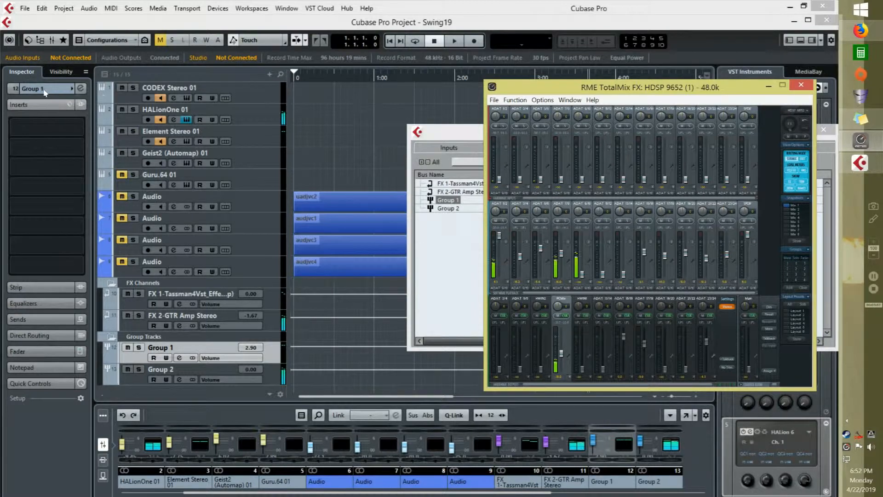
In Cubase, select the HALionOne 01 track, load the Disco House 1 preset in the Mini-Filter, and move the plug-in window down
left_click(267, 116)
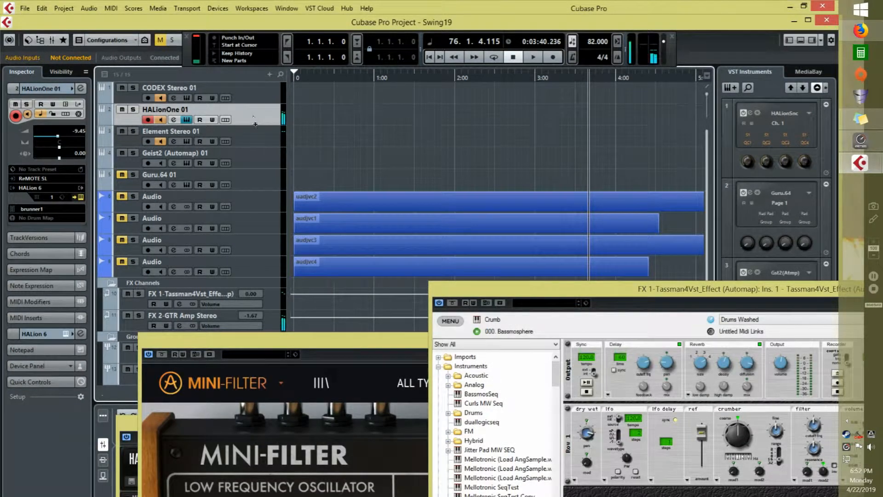
left_click_drag(278, 341, 488, 399)
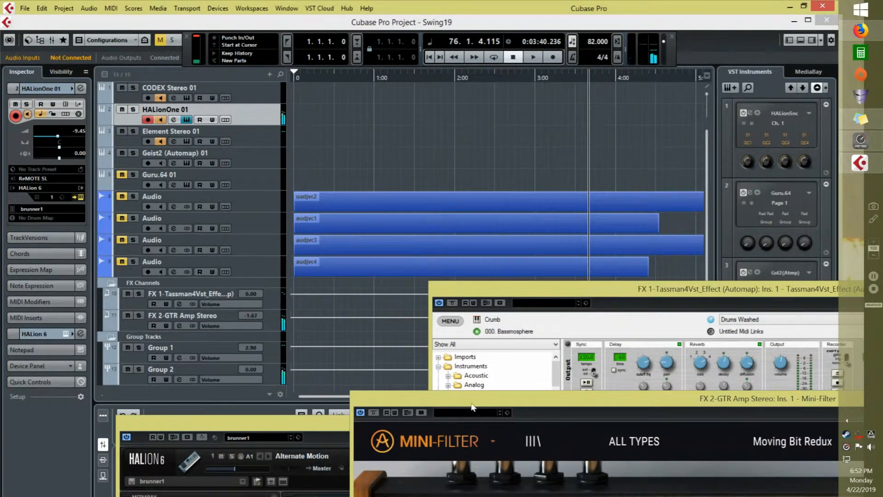
left_click_drag(473, 407, 191, 73)
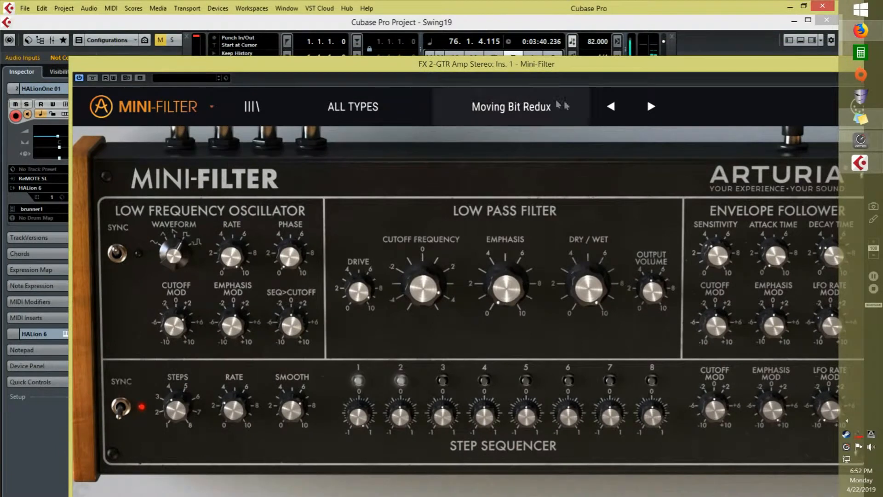
left_click(611, 107)
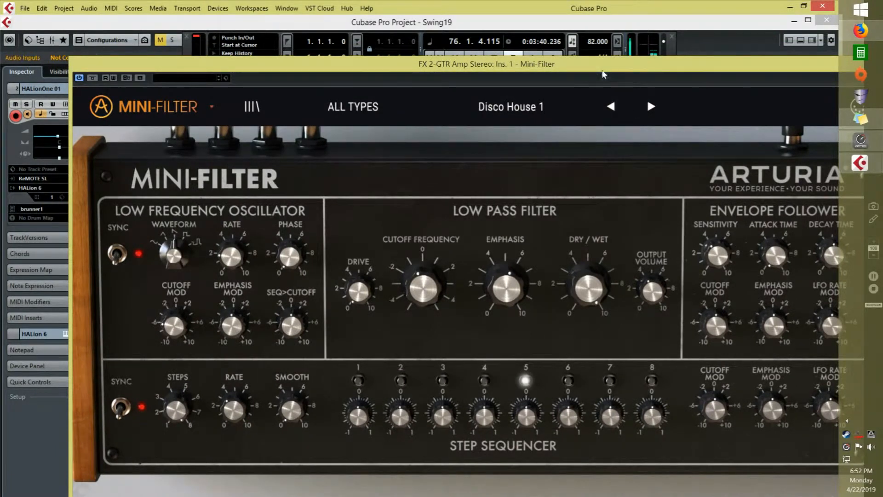
left_click(650, 107)
left_click(651, 108)
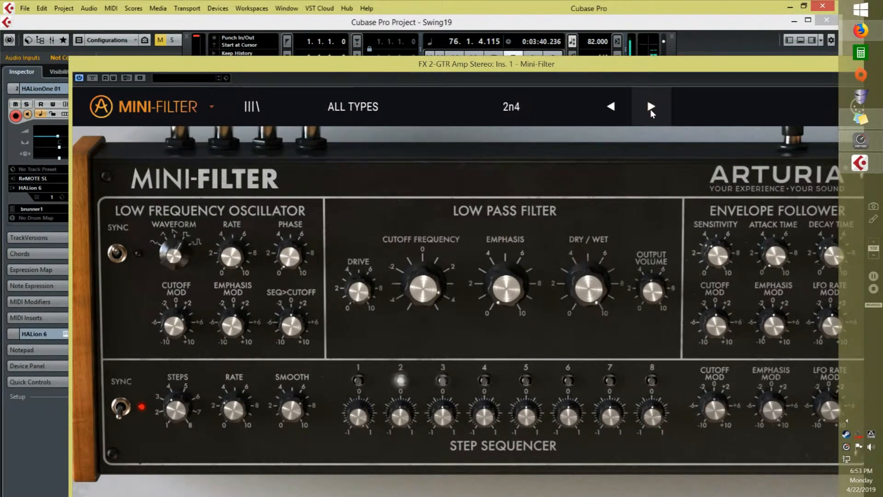
left_click(613, 109)
left_click_drag(580, 69, 593, 362)
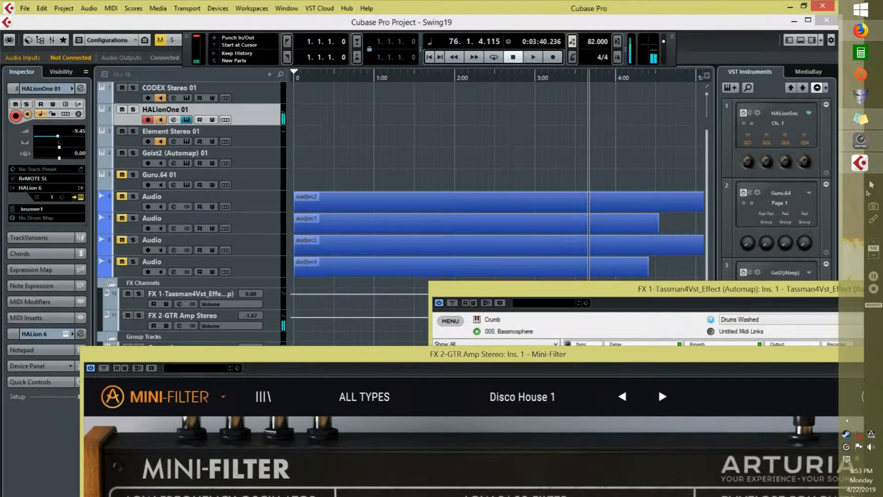
Switch to RME TotalMix FX and lower the ADAT 1/2 playback fader well below the ADAT 7/8 fader
left_click(861, 140)
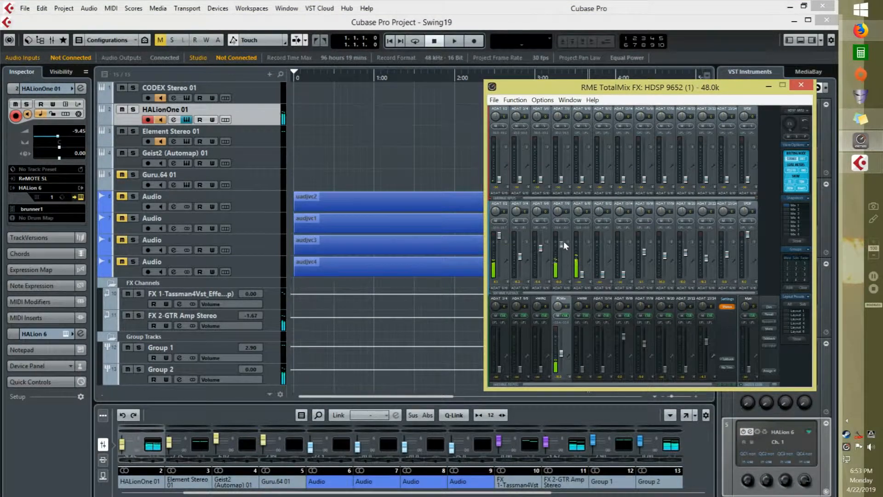
left_click_drag(497, 239, 504, 269)
left_click_drag(505, 272, 502, 263)
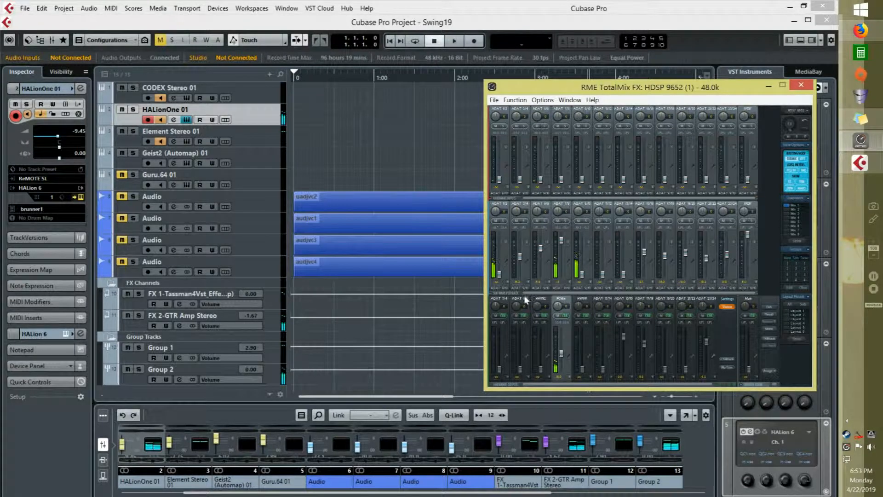
Raise the ADAT 1/2 playback fader, then switch to Cubase and load the Moving Bit Redux preset in the Mini-Filter, moving its window down
mouse_move(502, 272)
left_mouse_down()
mouse_move(506, 253)
mouse_move(506, 261)
left_mouse_up()
left_click(414, 167)
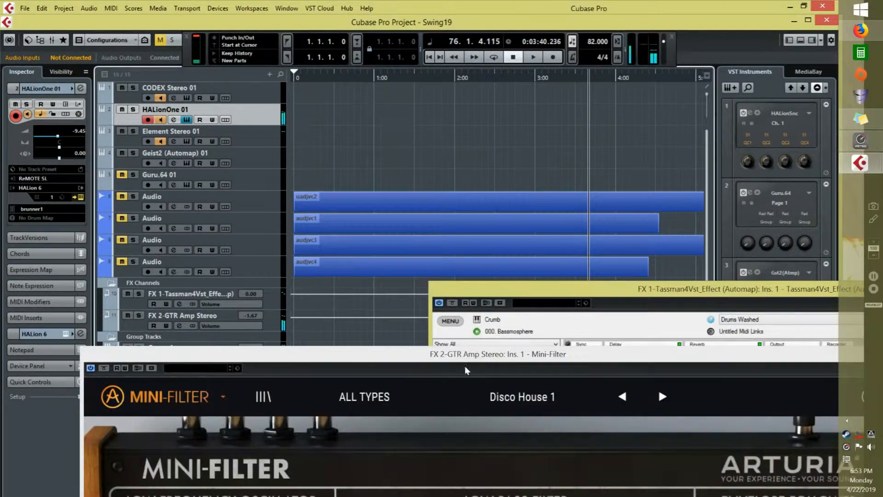
left_click_drag(466, 368, 418, 50)
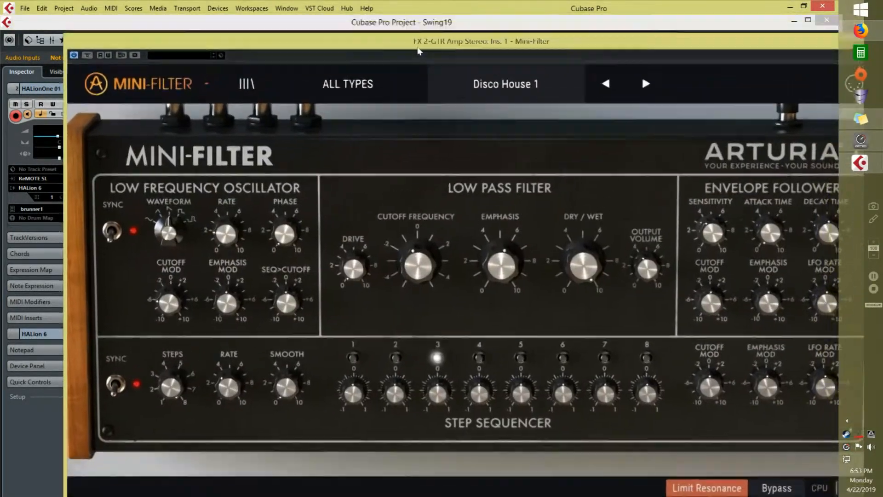
left_click(566, 154)
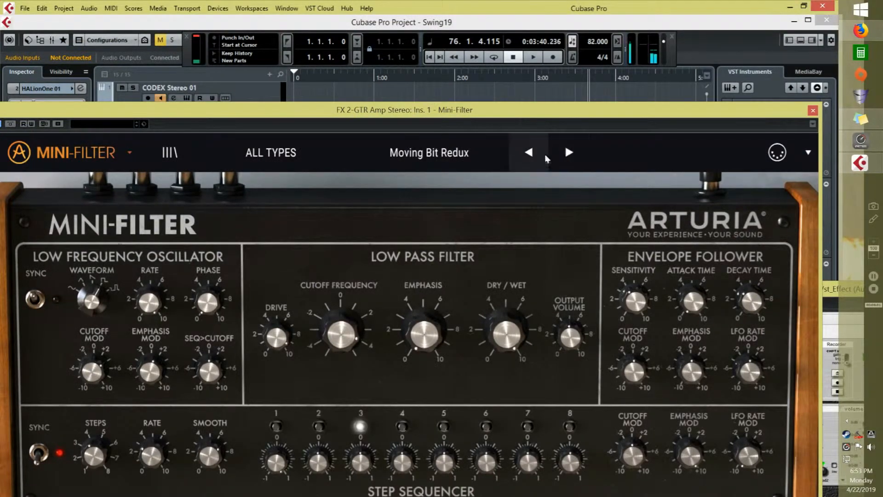
left_click_drag(550, 113, 582, 417)
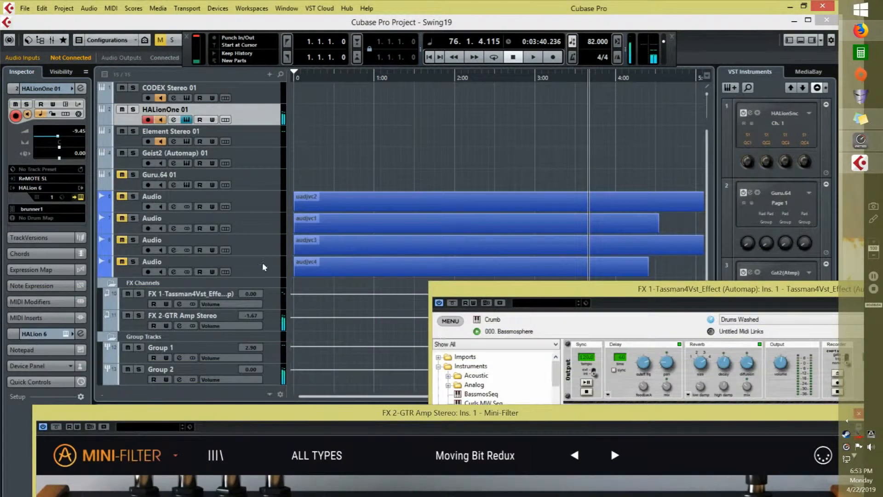
Open the HALion 6 editor from the HALionOne 01 track and load the Anima programs Angle Grinder and Arcade 02 in turn
left_click(67, 89)
double_click(67, 89)
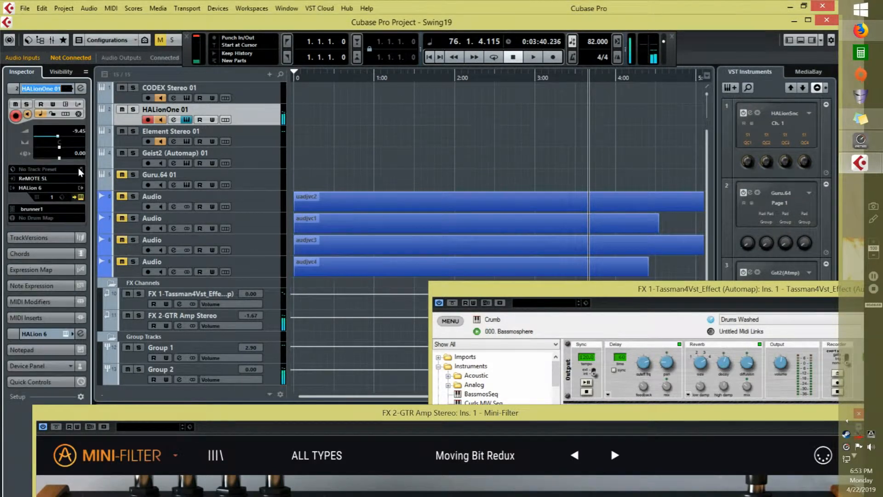
left_click(81, 197)
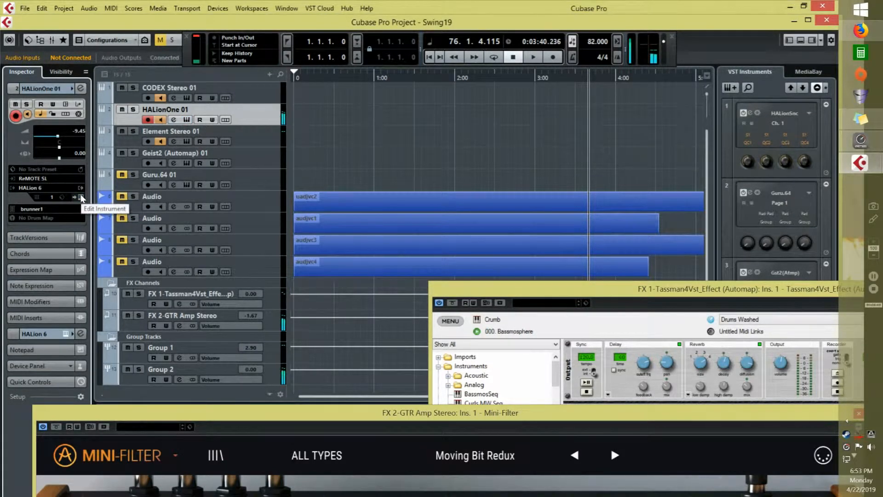
left_click_drag(419, 414, 437, 494)
left_click(81, 196)
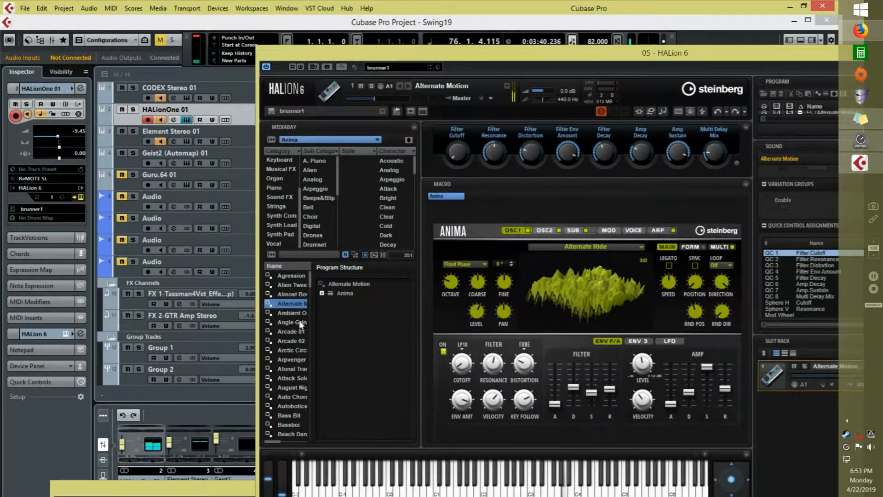
double_click(299, 322)
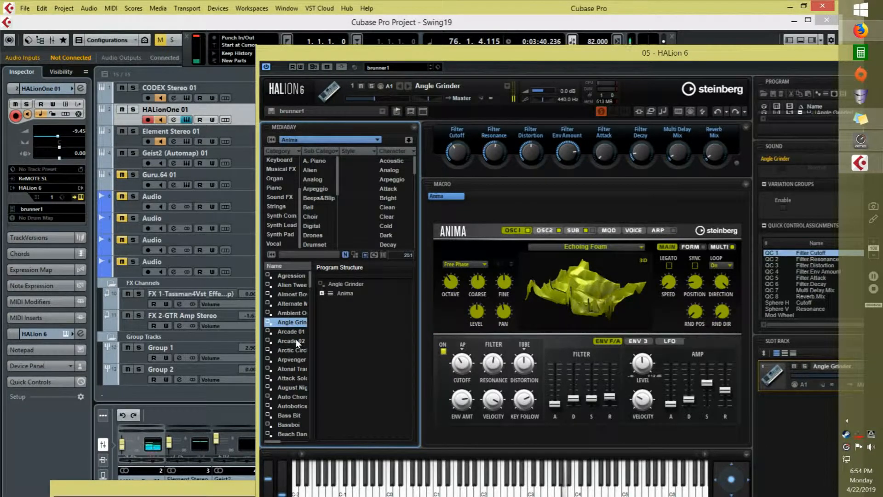
double_click(296, 341)
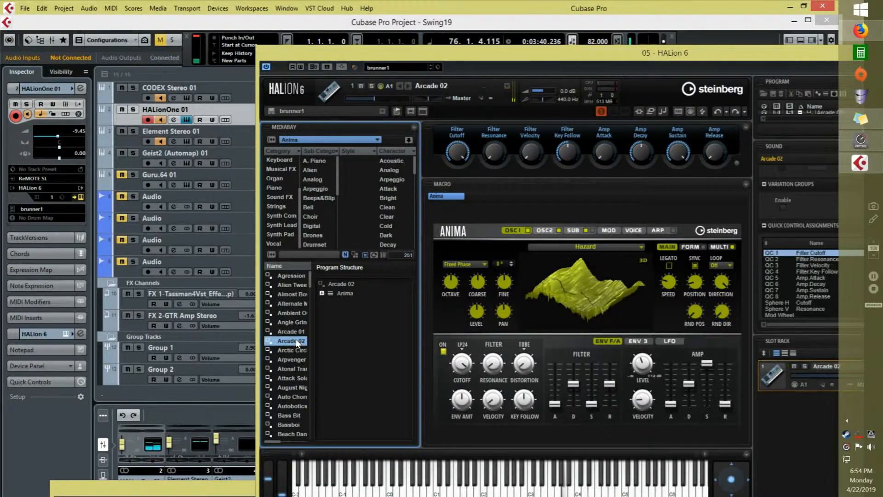
Filter the Auron instrument to Bell sounds and audition Marble Game, Metal Maid, Resonator Bones, Sandman, Sweet Wine and Tinkle Twinkle
left_click(338, 139)
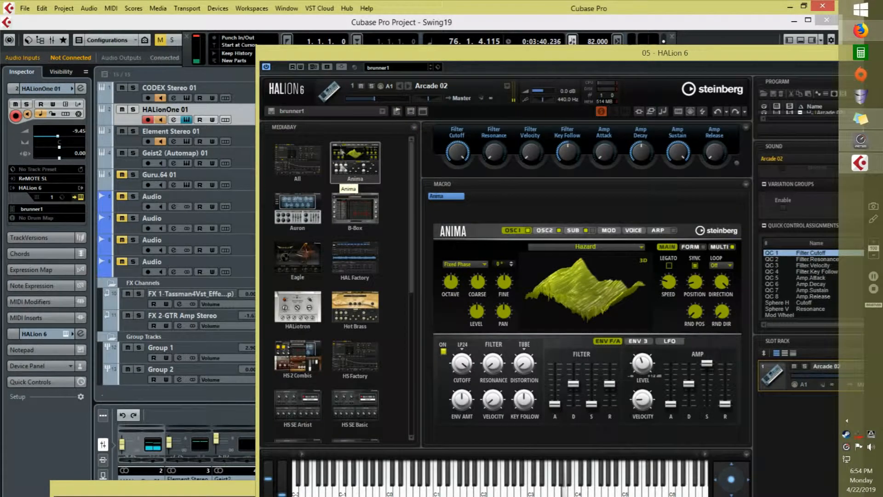
left_click(306, 205)
left_click(306, 207)
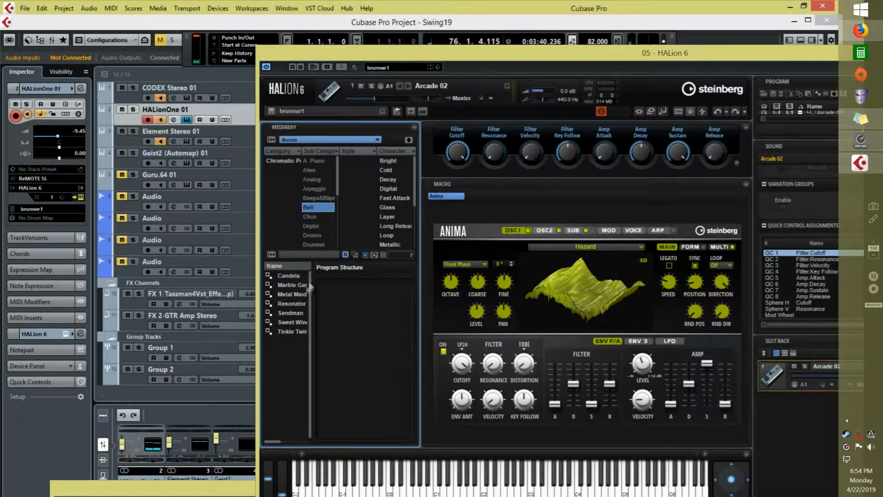
left_click(294, 285)
double_click(302, 285)
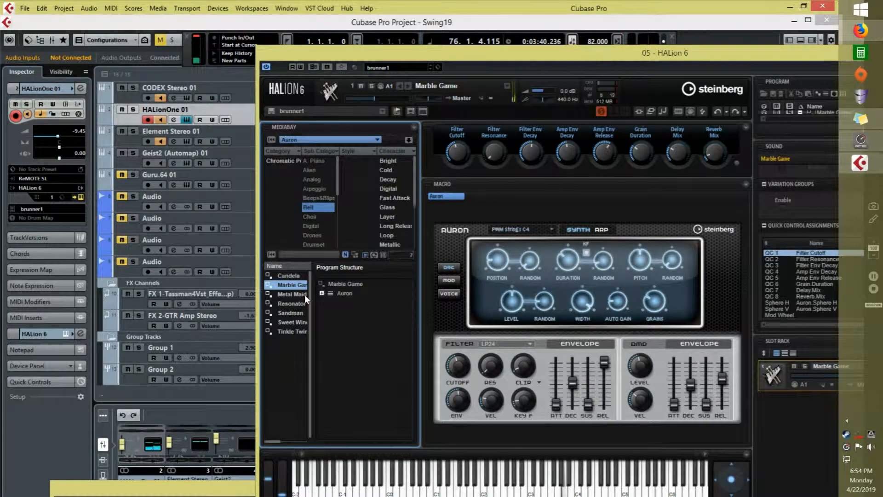
double_click(301, 296)
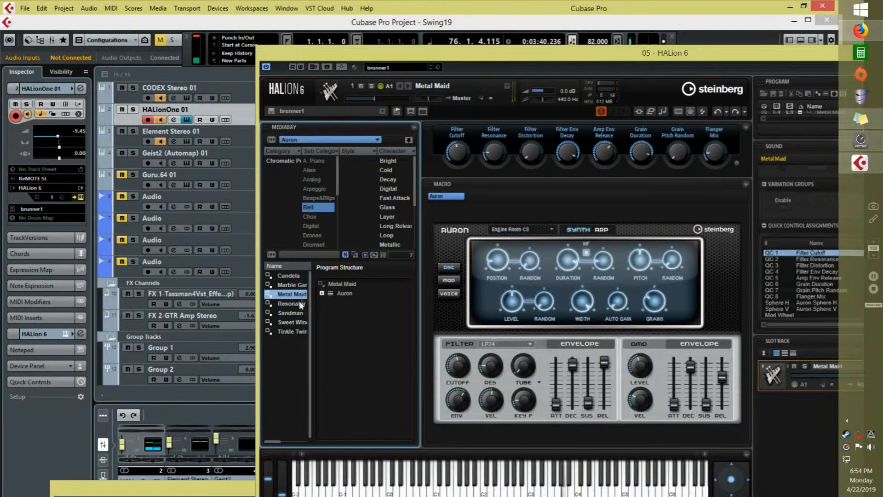
double_click(297, 303)
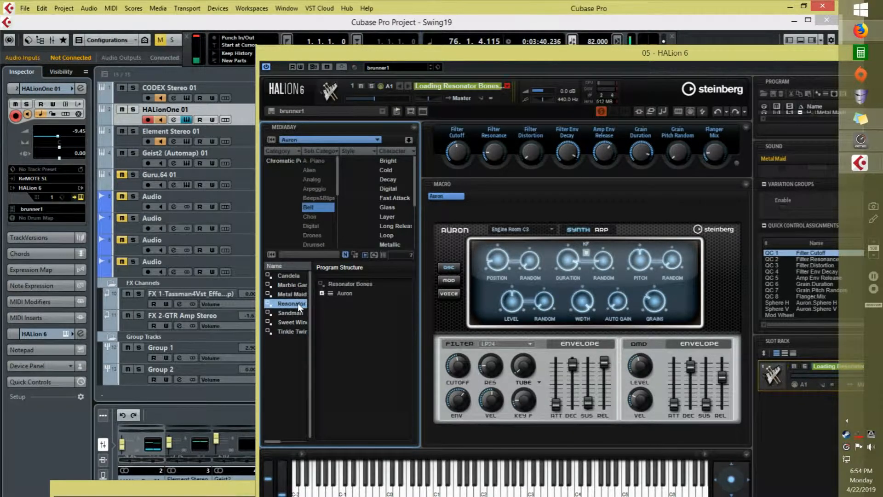
double_click(295, 314)
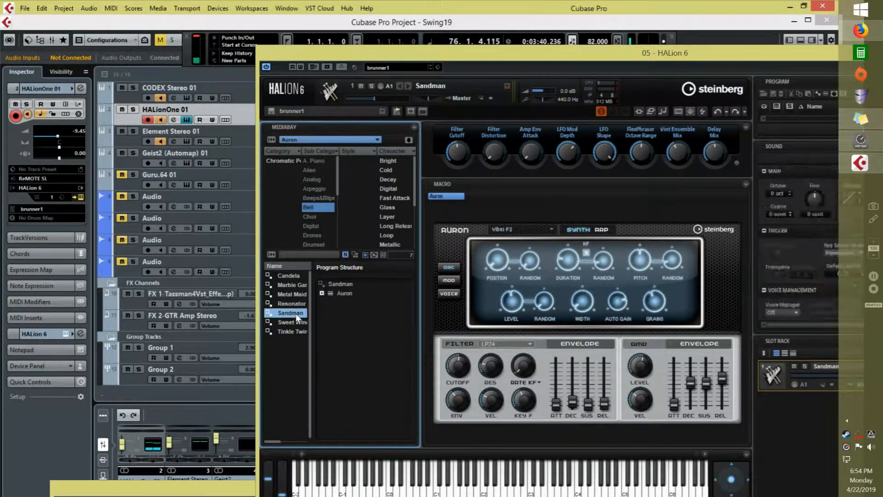
double_click(296, 323)
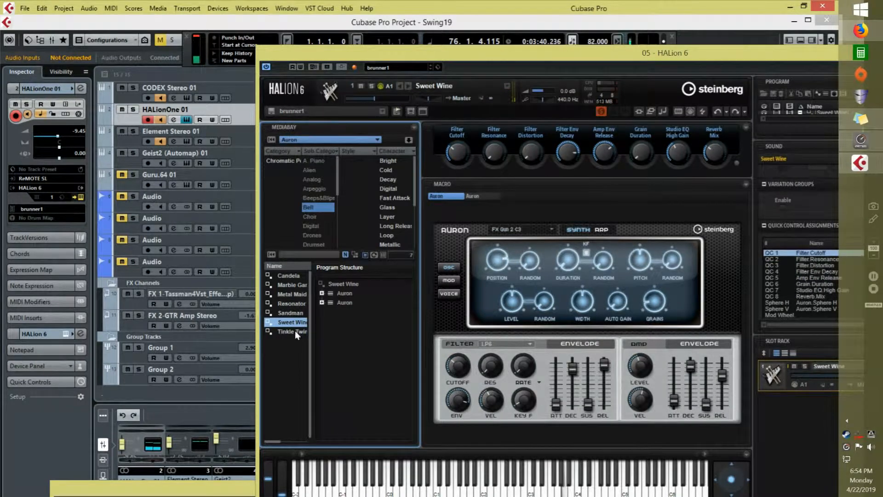
double_click(294, 331)
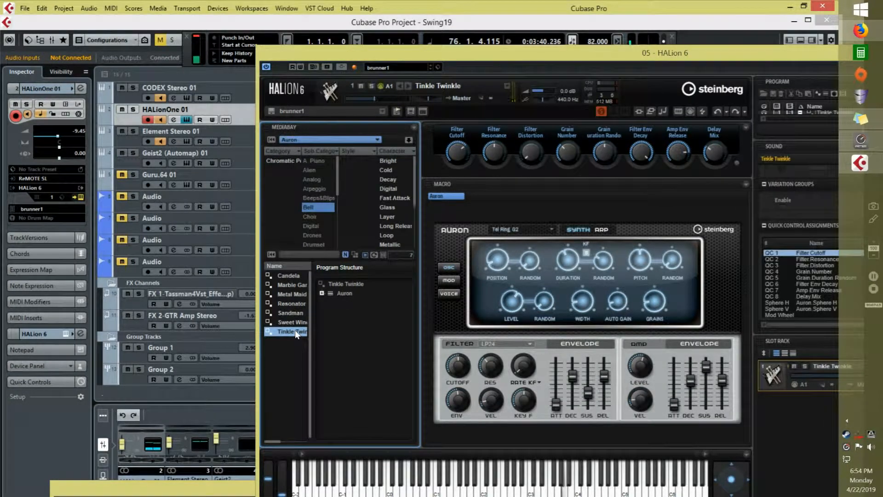
Choose the Skylab instrument, filter its programs to the Synthetic subcategory, and load Assembly Line followed by Birth of a Star
left_click(353, 140)
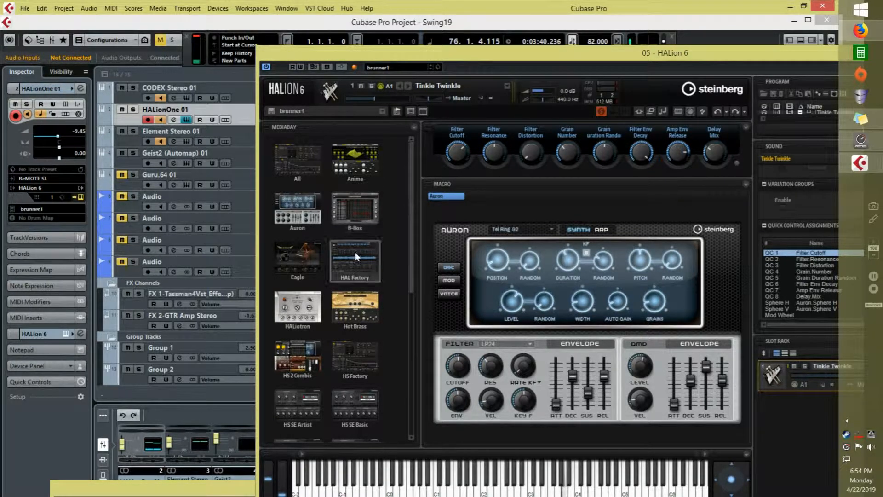
scroll(359, 266, "down", 4)
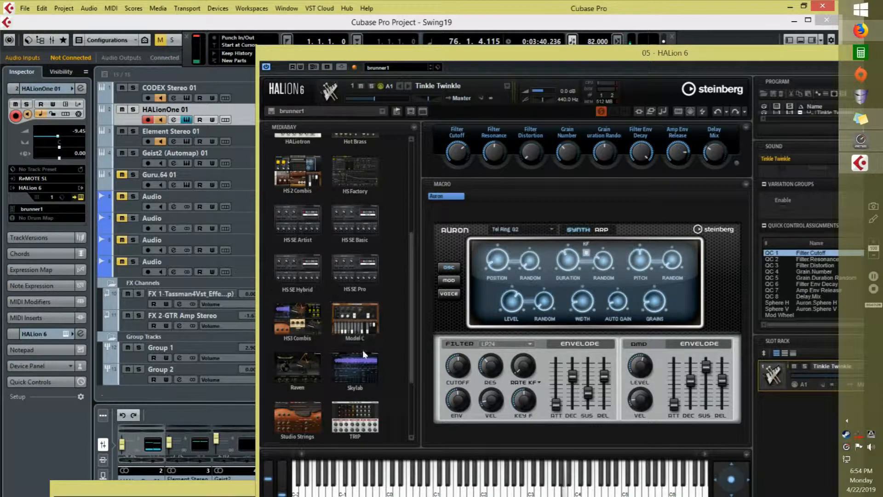
left_click(358, 365)
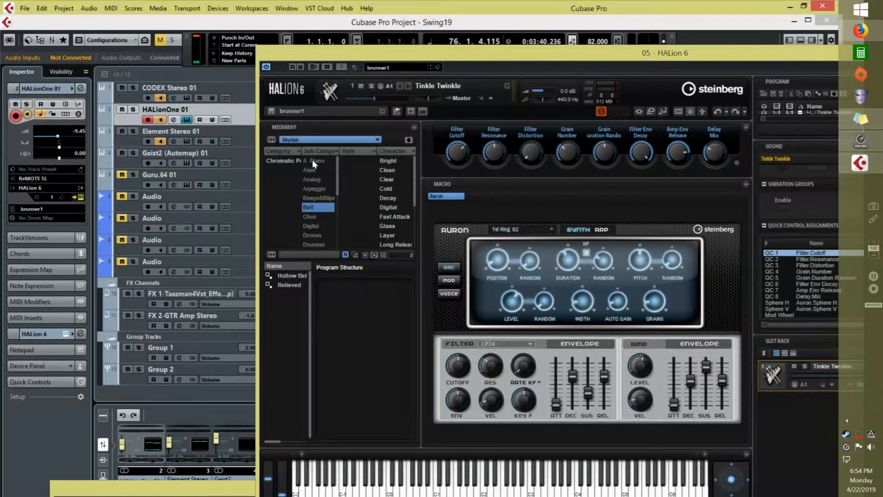
left_click(313, 185)
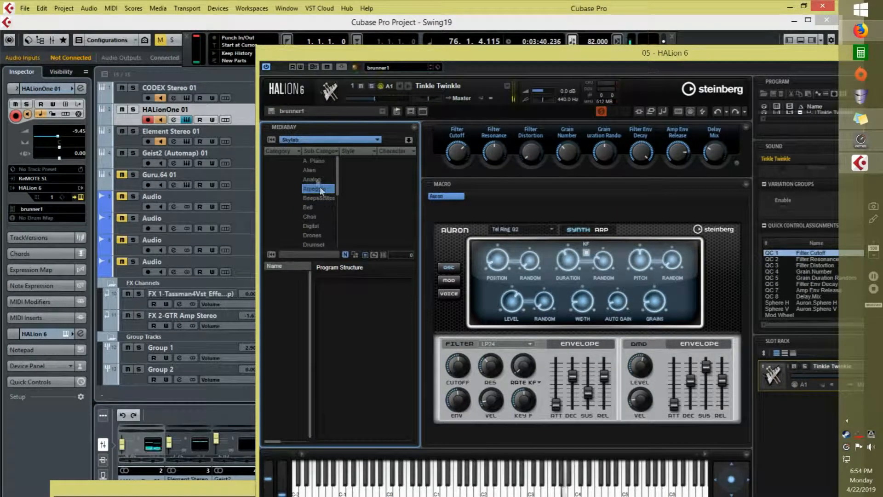
left_click(315, 161)
left_click(385, 176)
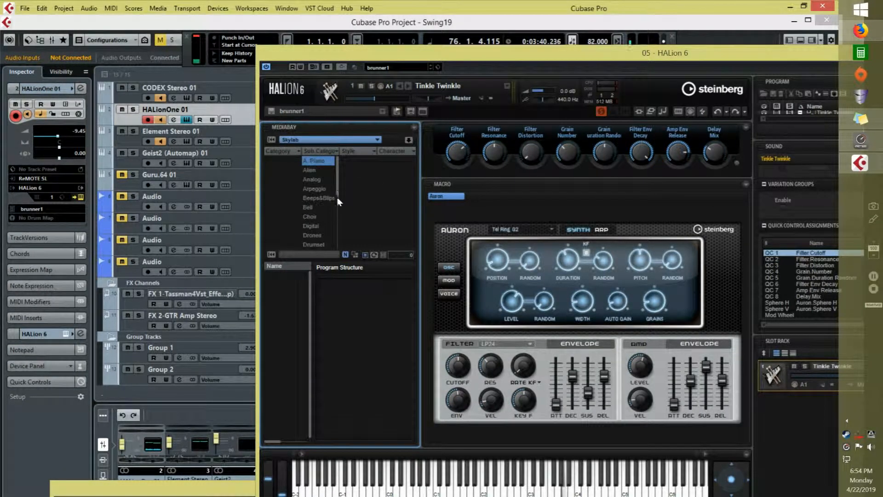
scroll(338, 202, "down", 10)
left_click(324, 245)
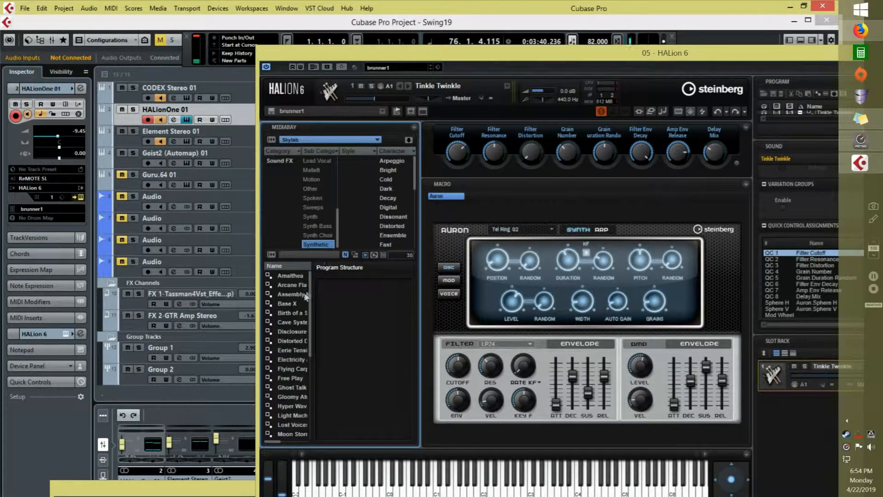
double_click(303, 294)
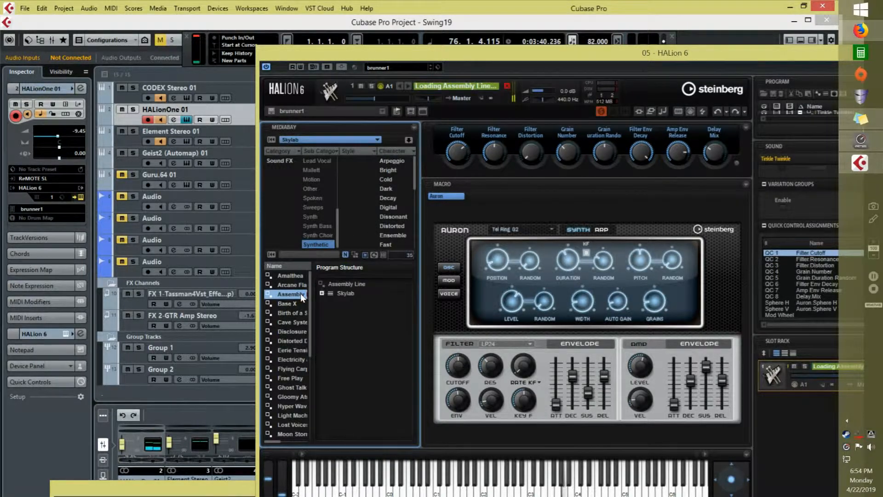
double_click(291, 312)
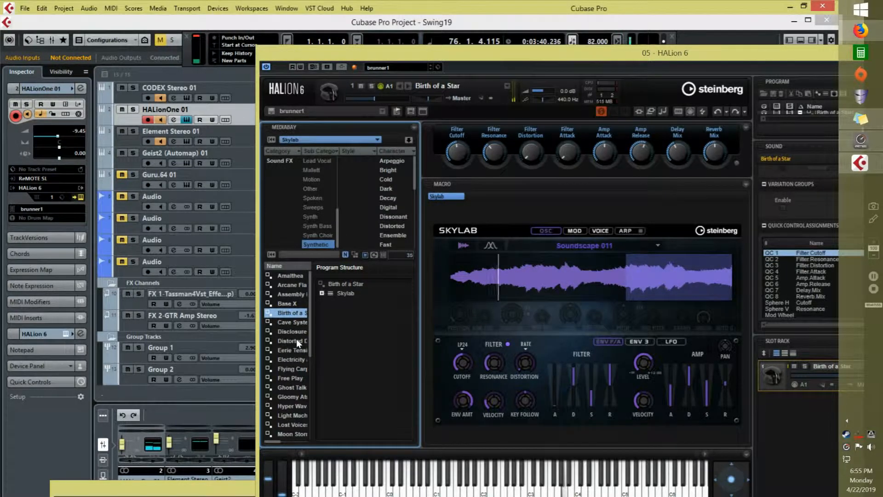
Switch to RME TotalMix FX, lower the ADAT 1/2 playback fader slightly, and return to Cubase
left_click(865, 145)
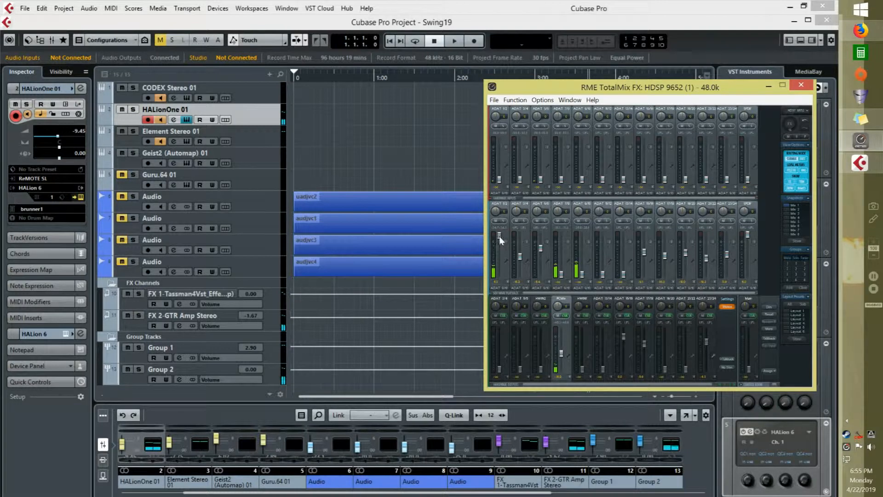
left_click_drag(500, 237, 505, 249)
left_click(344, 171)
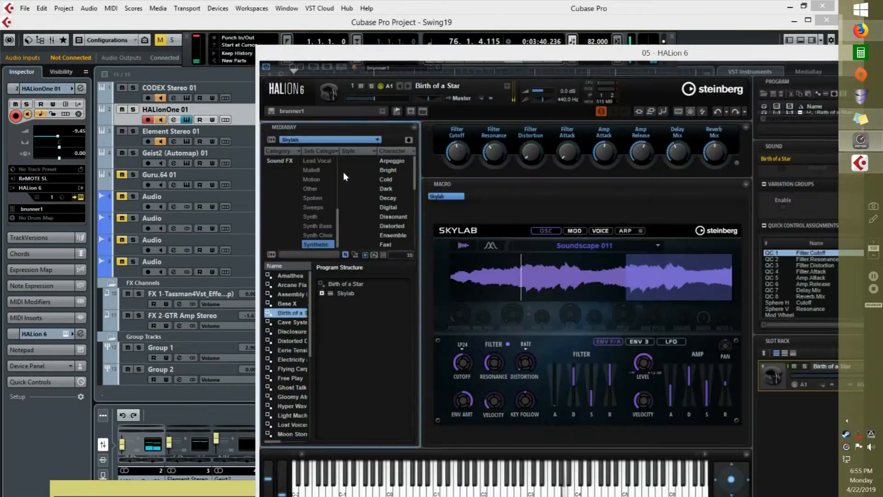
Audition the Skylab synthetic programs Disclosure of Secrets, Hyper Waves and Lost Voices in HALion 6
double_click(296, 330)
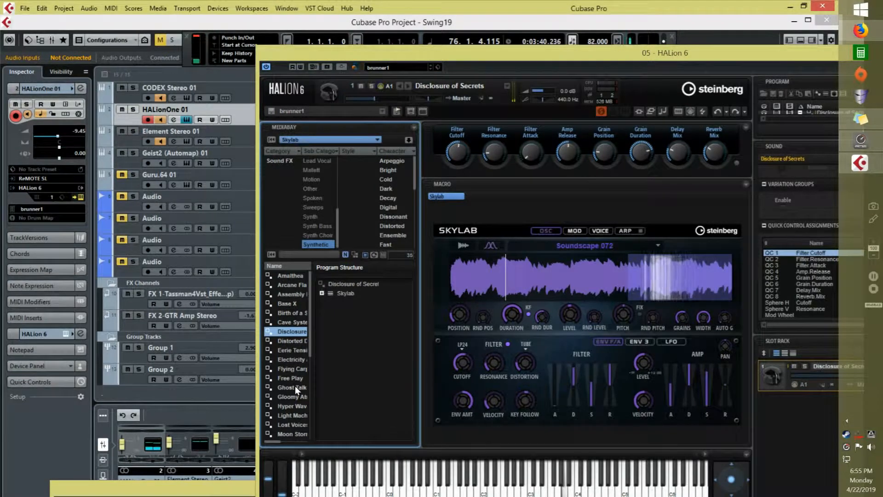
double_click(293, 405)
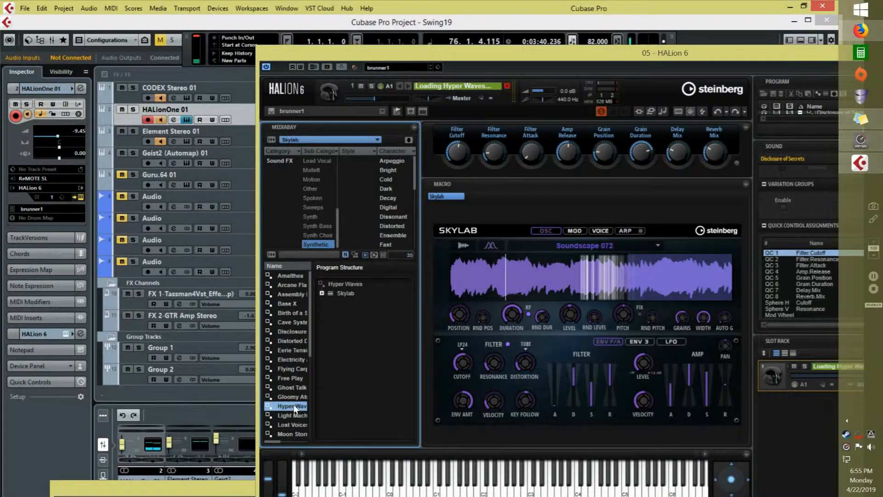
double_click(294, 426)
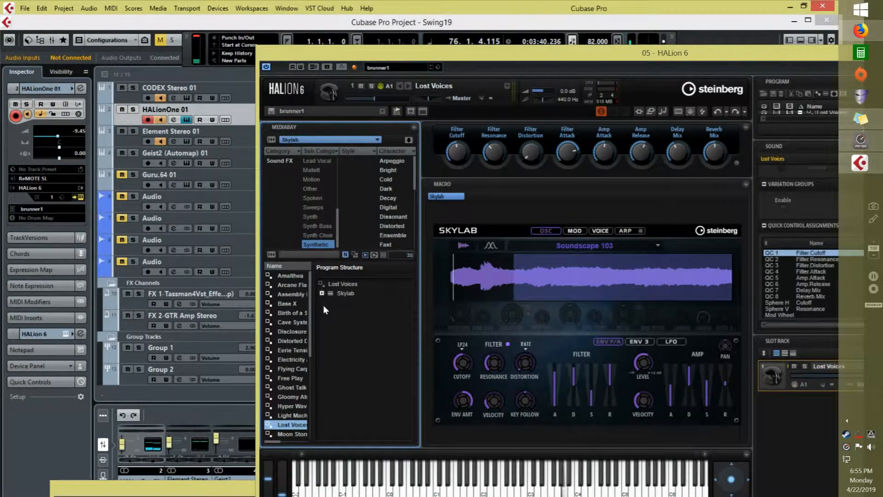
Refilter the Skylab programs to Synth Pad, Motion and Arpeggio, and load Dying Light followed by Beautiful Broken
left_click(311, 217)
left_click(311, 218)
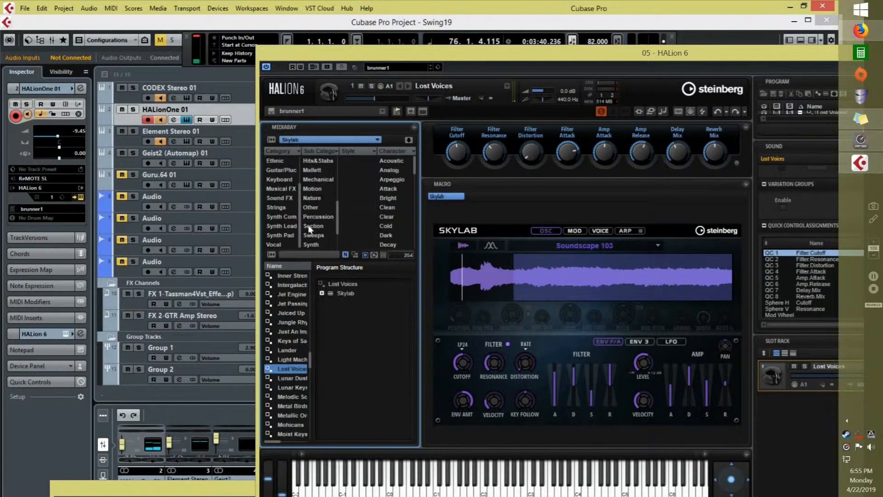
left_click(287, 235)
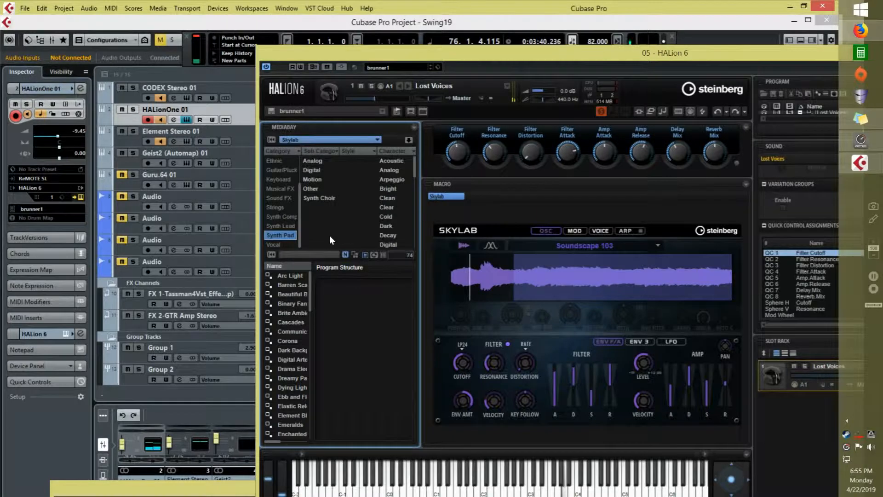
left_click(317, 180)
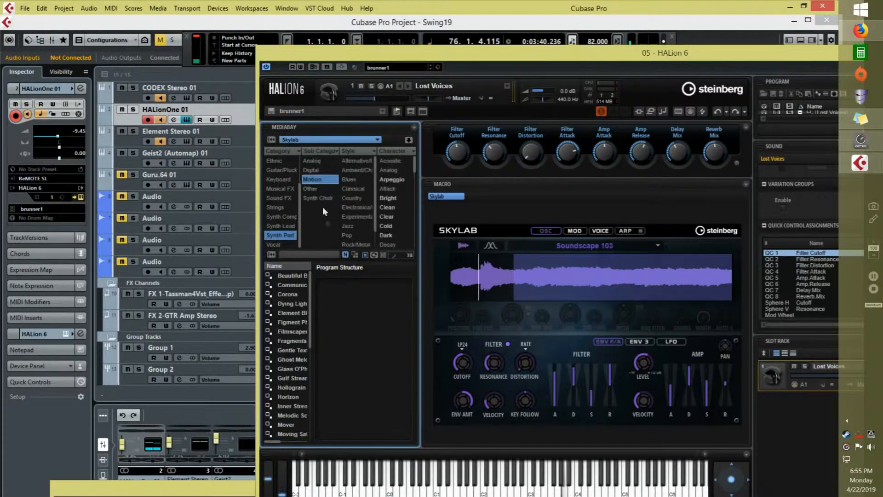
left_click(398, 161)
double_click(301, 284)
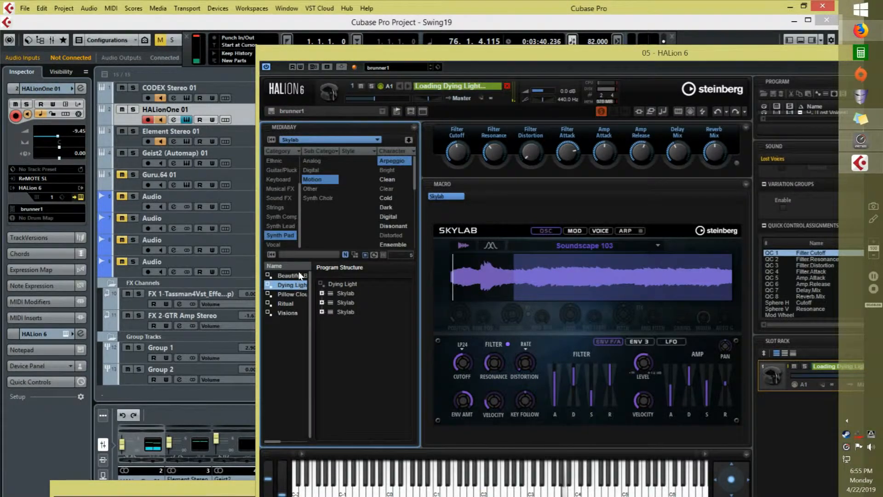
double_click(301, 275)
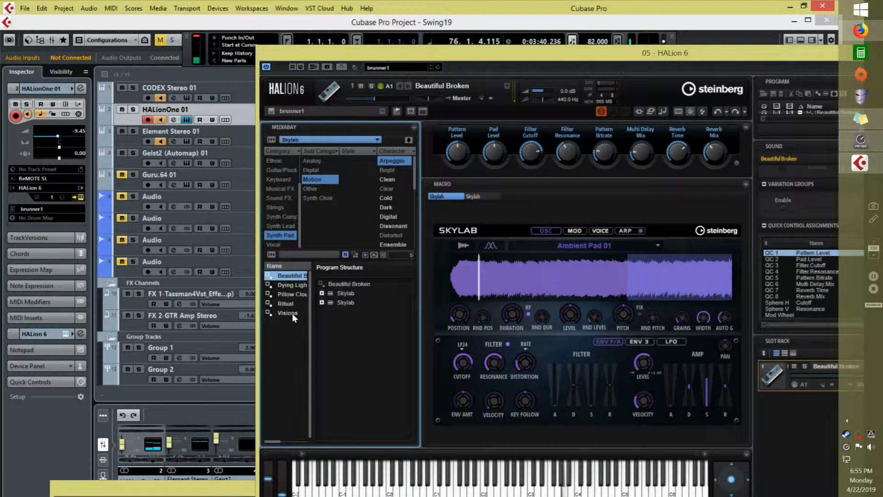
Switch to RME TotalMix FX and fade the ADAT 7/8 playback channel down and back up to compare the blend
left_click(861, 141)
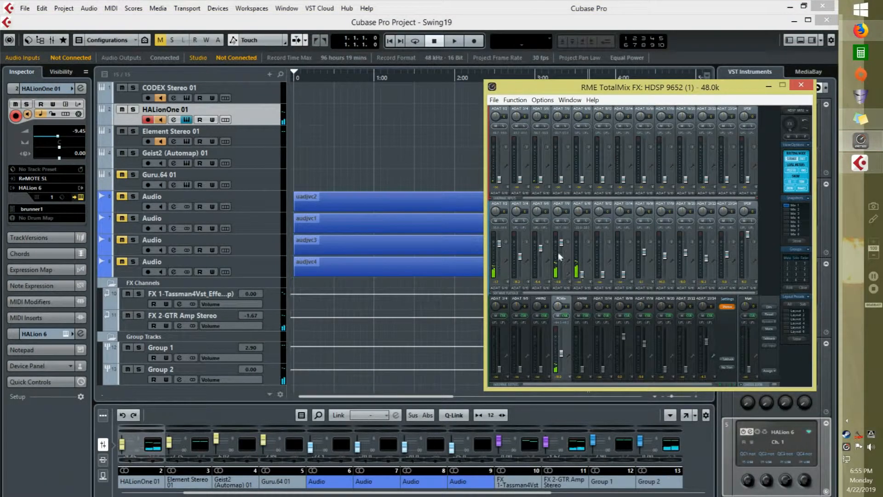
left_click_drag(564, 246, 562, 276)
left_click_drag(560, 274, 561, 247)
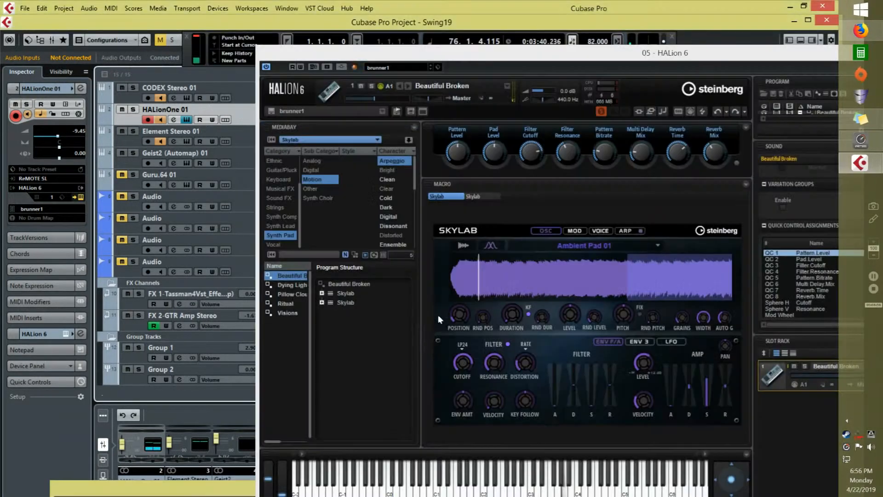
Return to Cubase, move the HALion 6 window clear of the track list, and turn off automation read on FX 2-GTR Amp Stereo
left_click_drag(224, 491, 257, 480)
left_click_drag(383, 58, 393, 233)
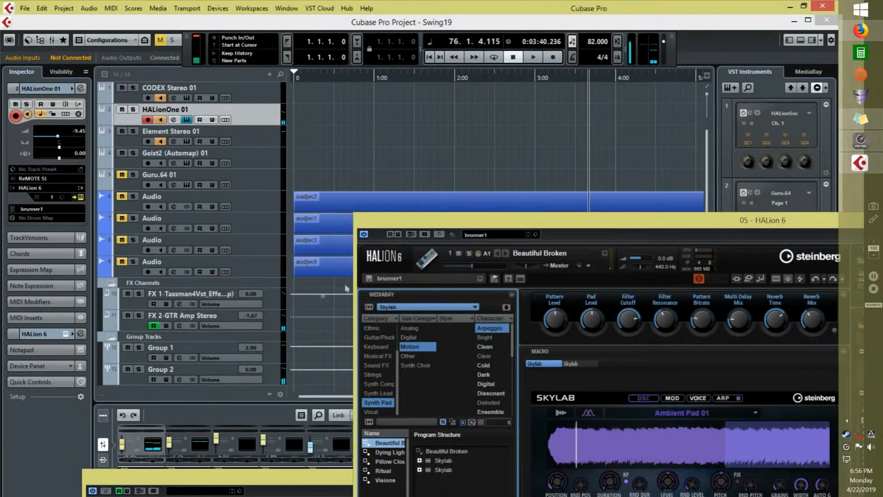
left_click(137, 329)
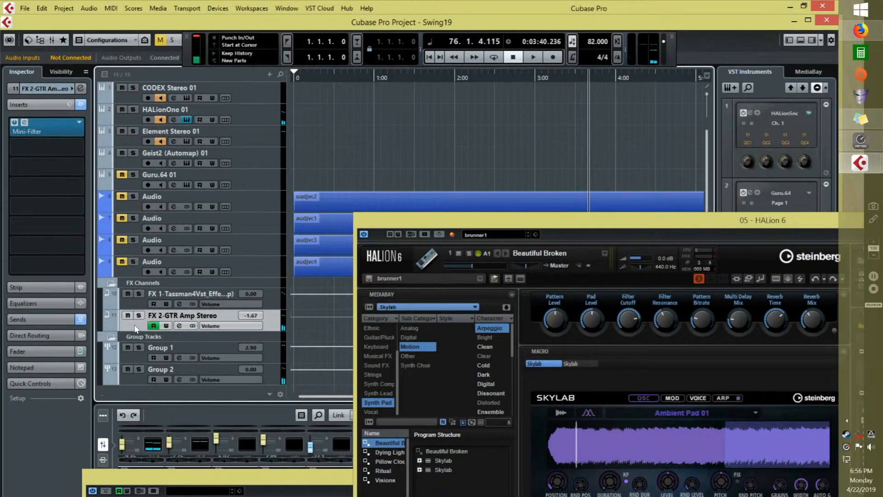
left_click(152, 326)
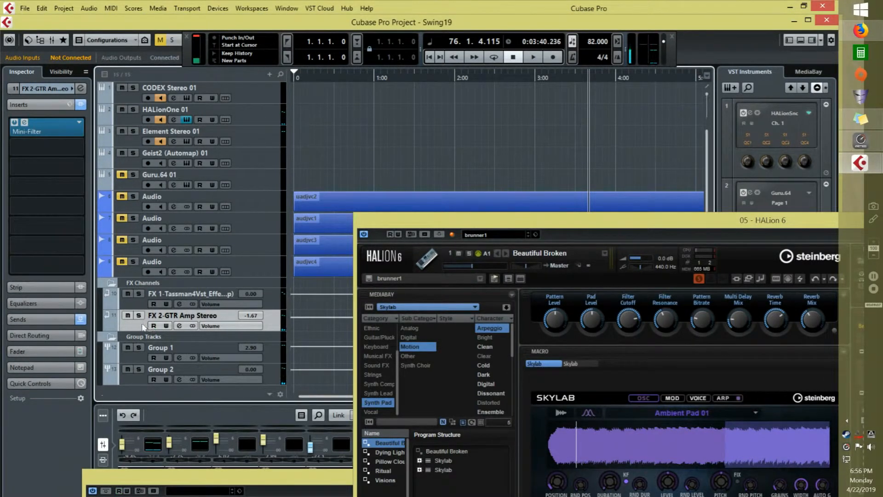
Open the Mini-Filter insert of FX 2, audition presets including 2n4 and Simple SnH, step back one preset, and move the plug-in window aside
left_click(23, 123)
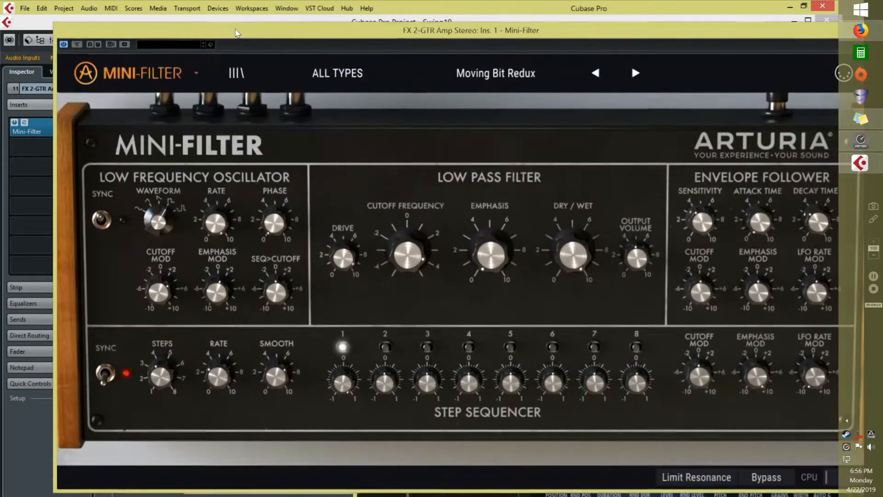
left_click(634, 75)
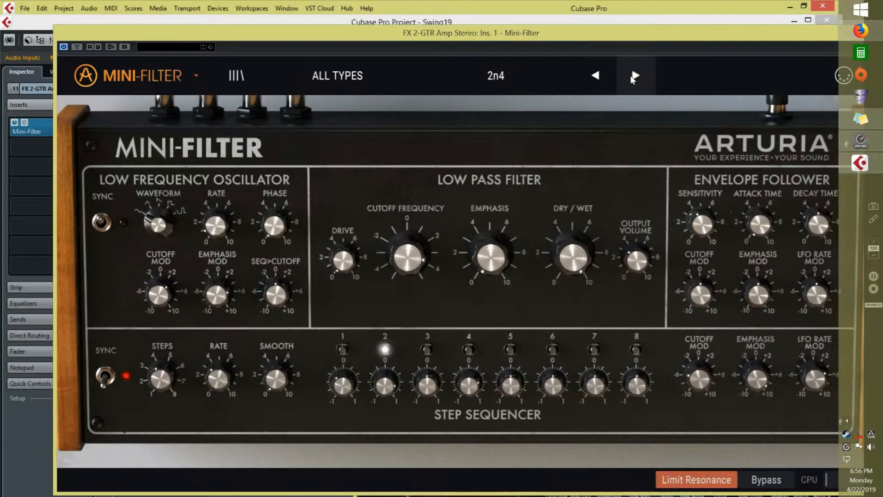
left_click(630, 75)
left_click(630, 76)
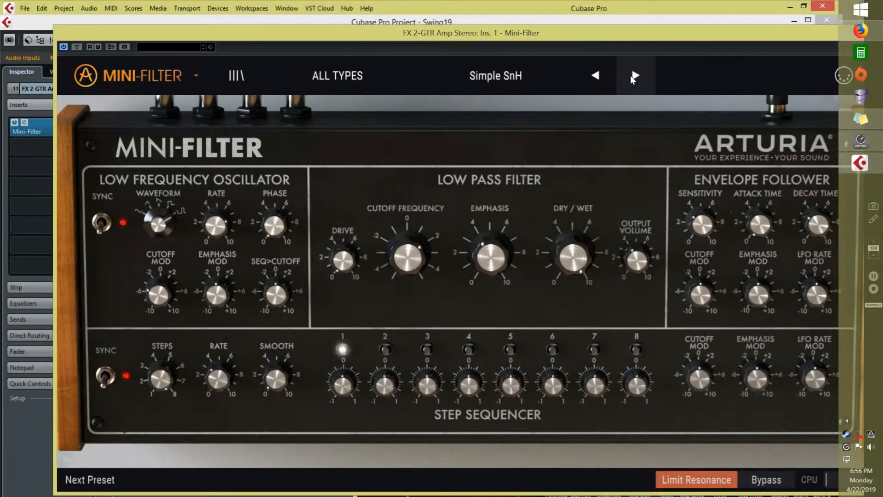
left_click(596, 76)
left_click_drag(773, 38, 703, 456)
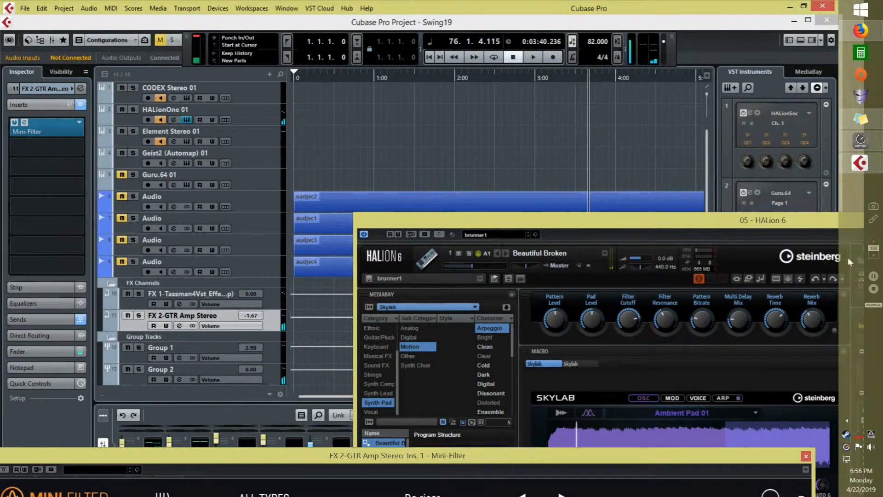
Switch to RME TotalMix FX, rebalance the ADAT 7/8 and ADAT 1/2 playback faders to lower levels, and move the mixer window down
left_click(860, 139)
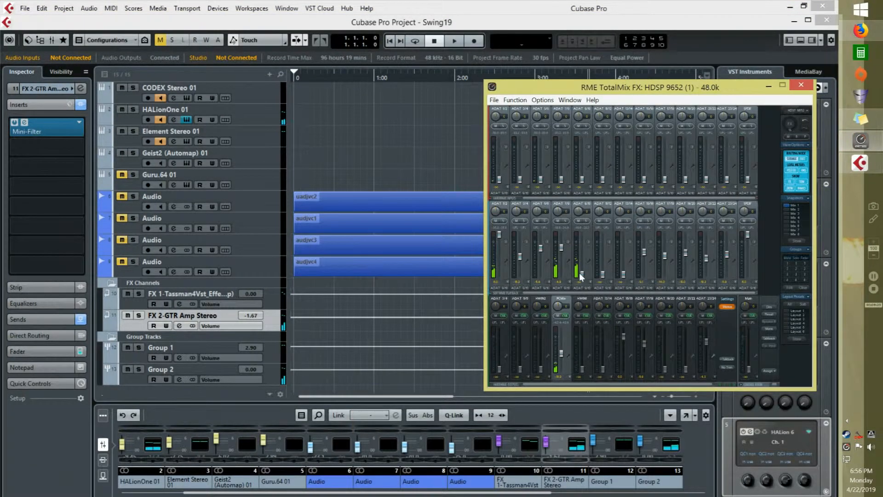
left_click_drag(563, 270, 561, 235)
left_click_drag(499, 266, 499, 256)
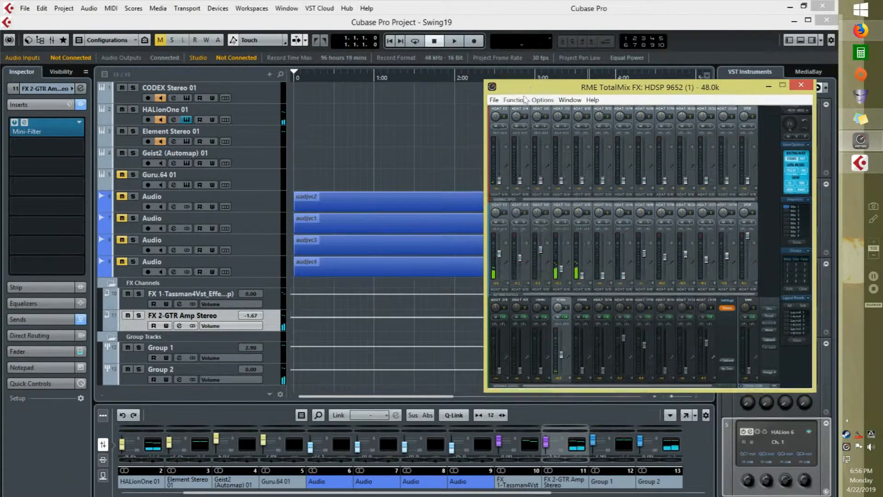
left_click_drag(526, 85, 533, 363)
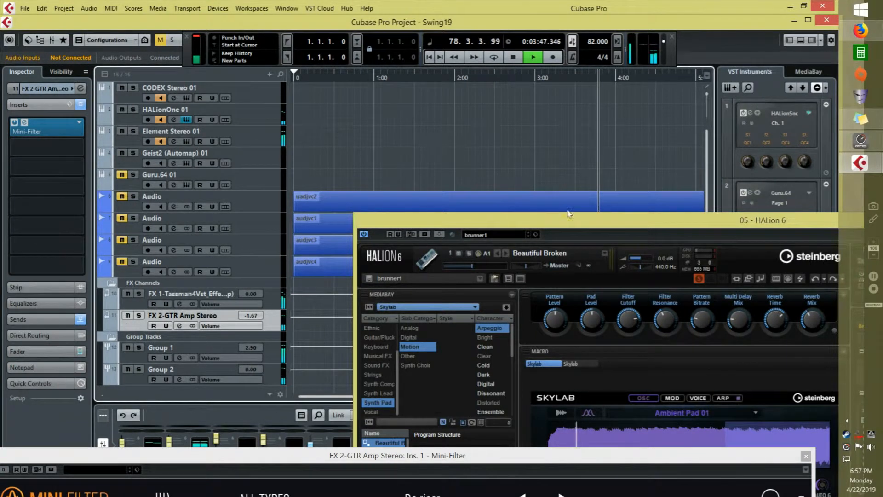
Bring back RME TotalMix FX during playback, blend ADAT 3/4 against ADAT 5/6 with both faders raised, and return to Cubase
left_click(870, 147)
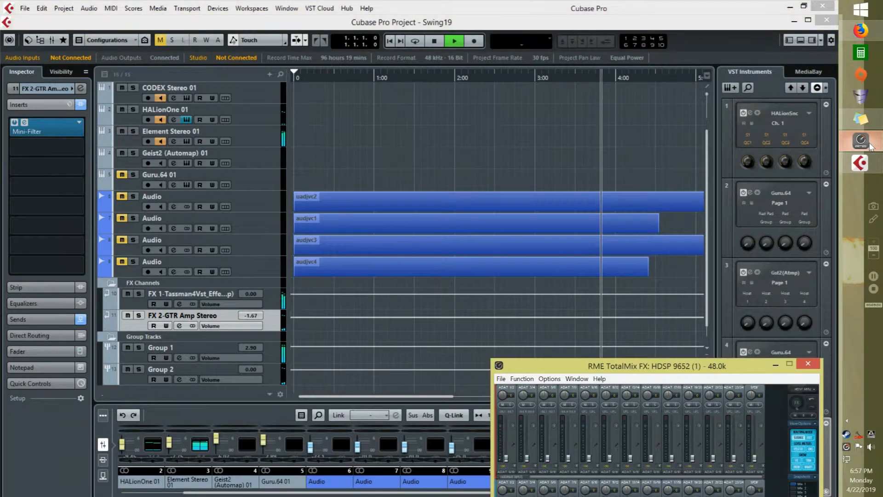
left_click_drag(560, 371, 495, 77)
left_click_drag(461, 243, 464, 263)
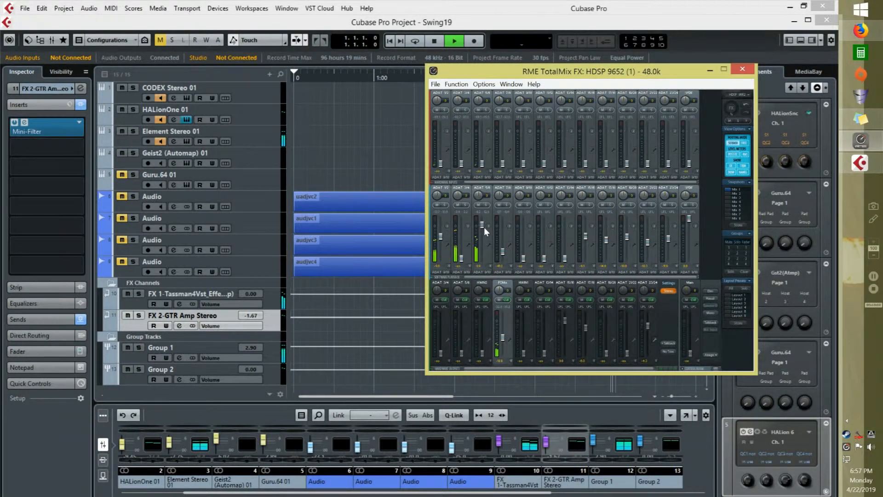
left_click_drag(461, 259, 462, 238)
left_click(371, 299)
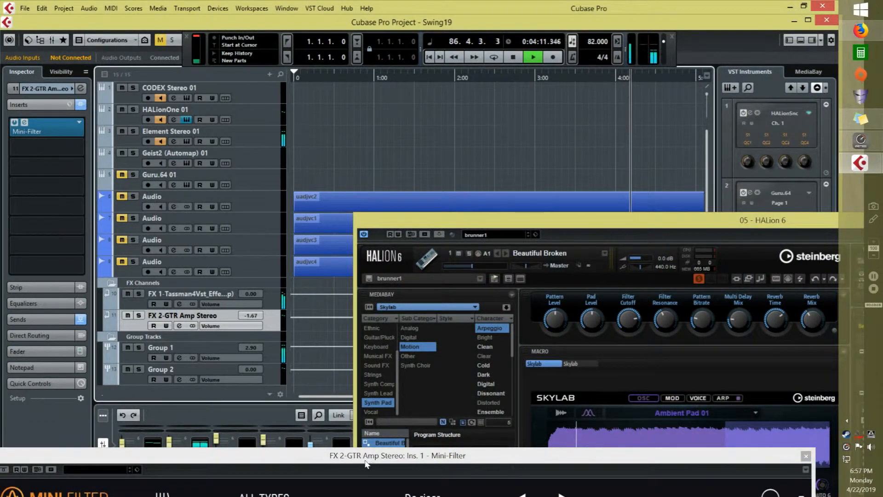
Uncover the Tassman4Vst_Effect window on FX 1 and load the Crumb preset ACG Broken Flange without saving changes to Drums Washed
left_click_drag(460, 228, 539, 476)
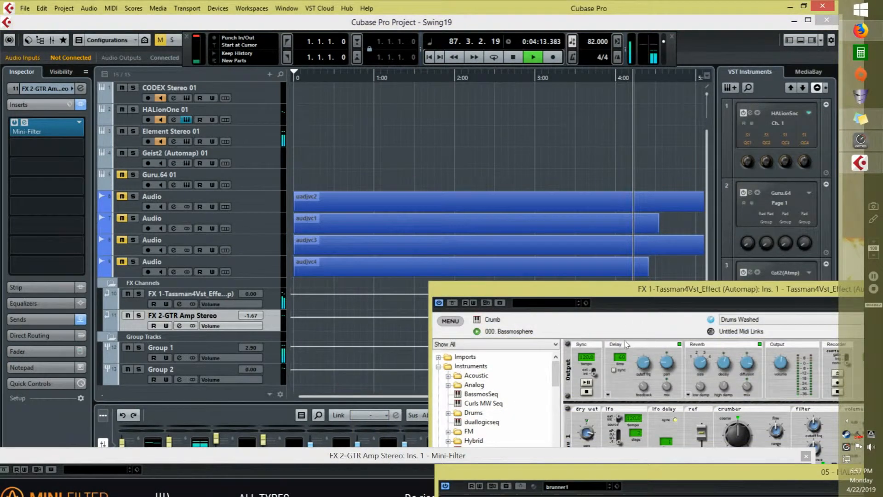
left_click_drag(659, 289, 510, 60)
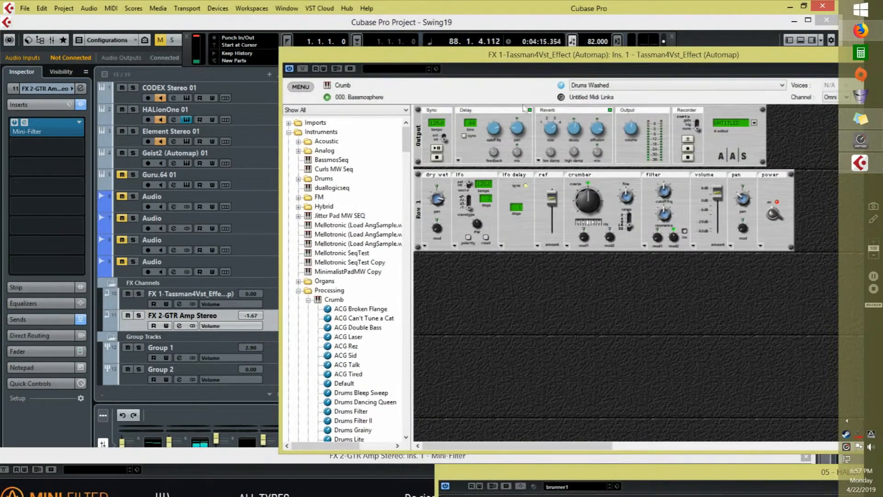
double_click(381, 310)
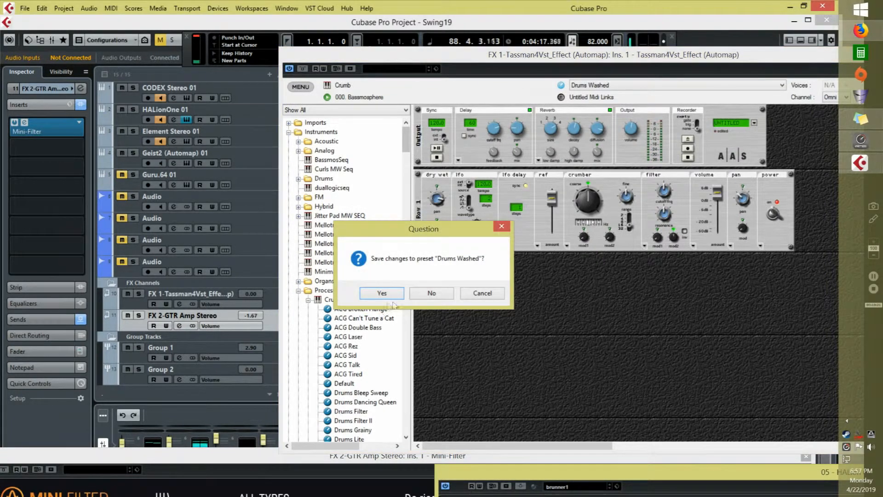
left_click(431, 292)
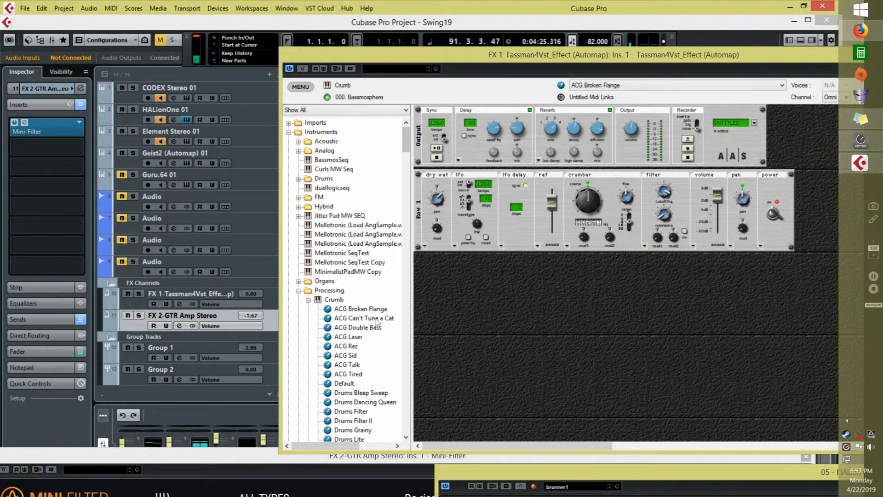
Switch to RME TotalMix FX and rebalance the ADAT 1/2 to 9/10 playback faders, leaving only ADAT 5/6 and 7/8 raised
left_click(860, 139)
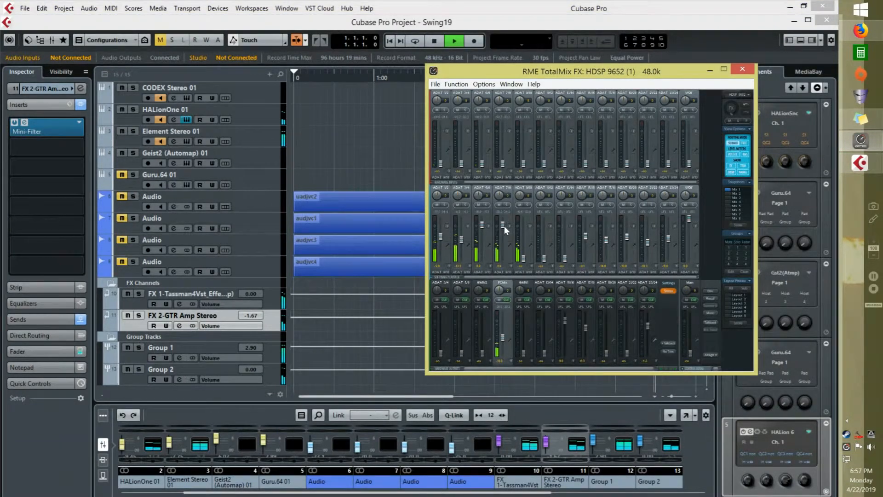
left_click_drag(523, 258, 456, 279)
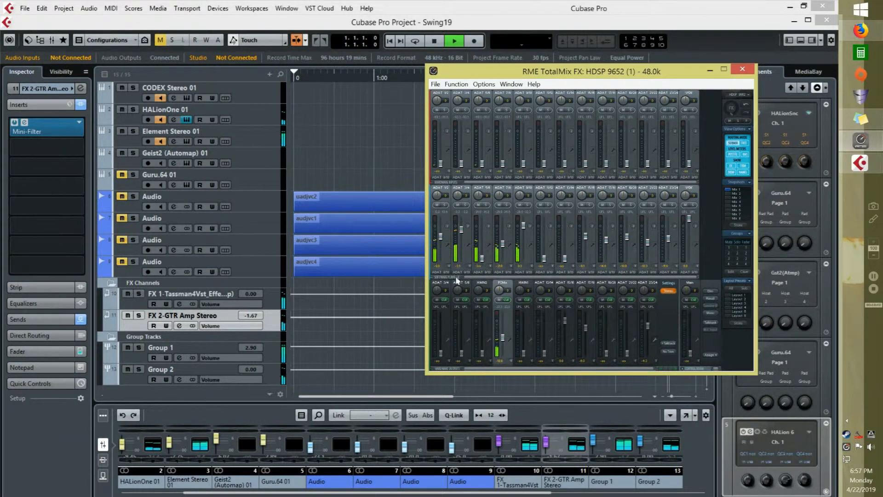
left_click_drag(440, 236, 503, 229)
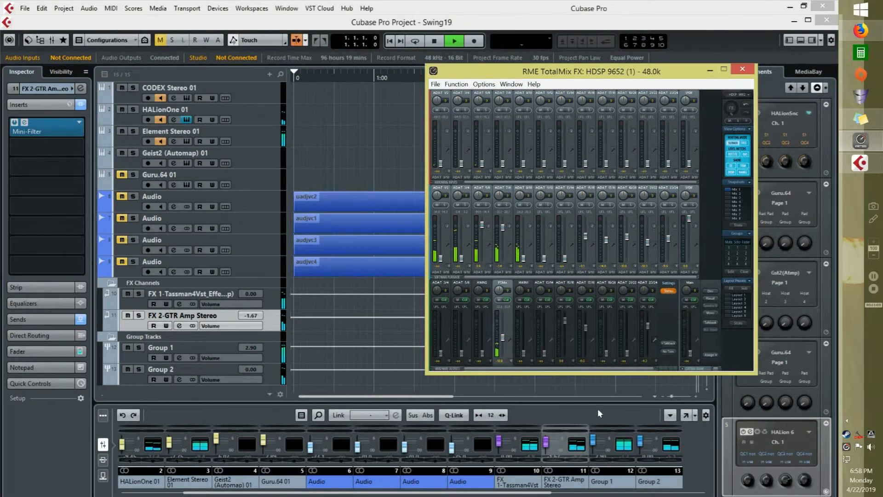
Enlarge the Cubase mixer and clear the Tassman window away from its channel meters, and switch back to RME TotalMix FX
left_click_drag(447, 404, 444, 297)
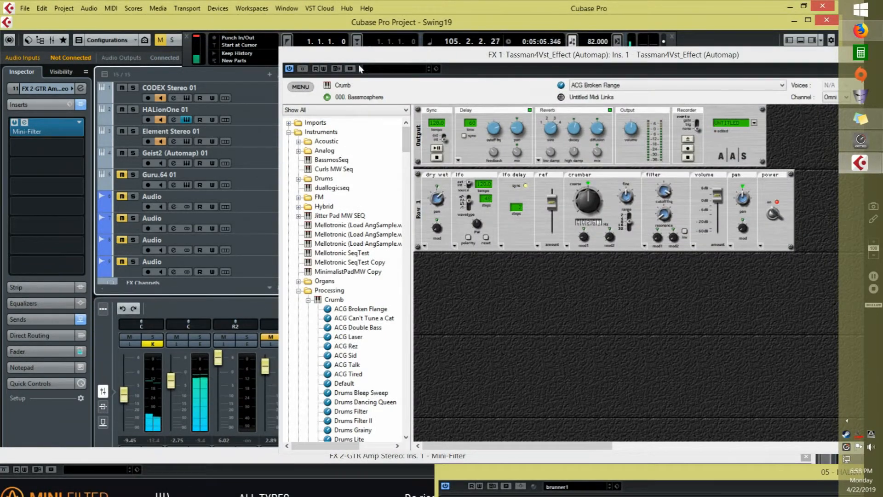
left_click_drag(368, 61, 812, 421)
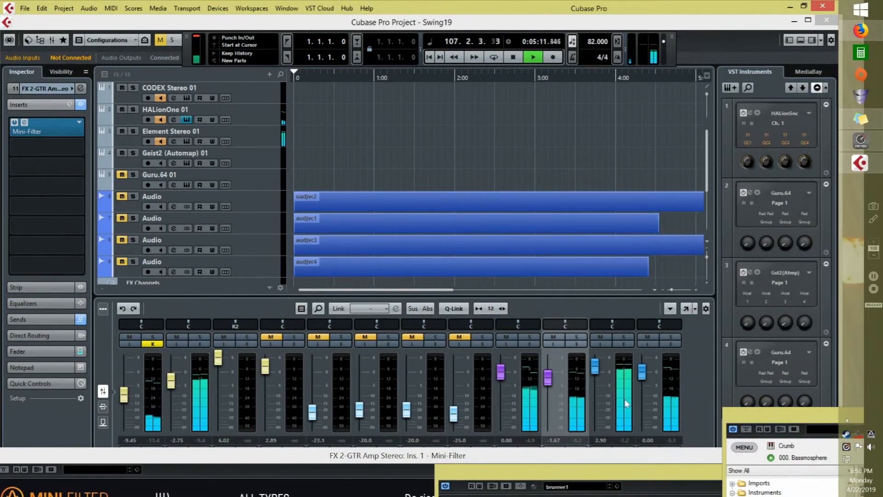
left_click(862, 141)
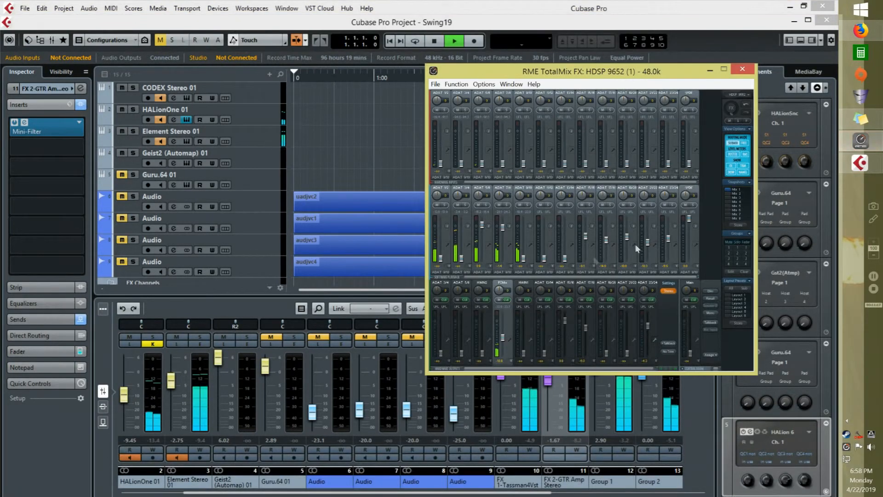